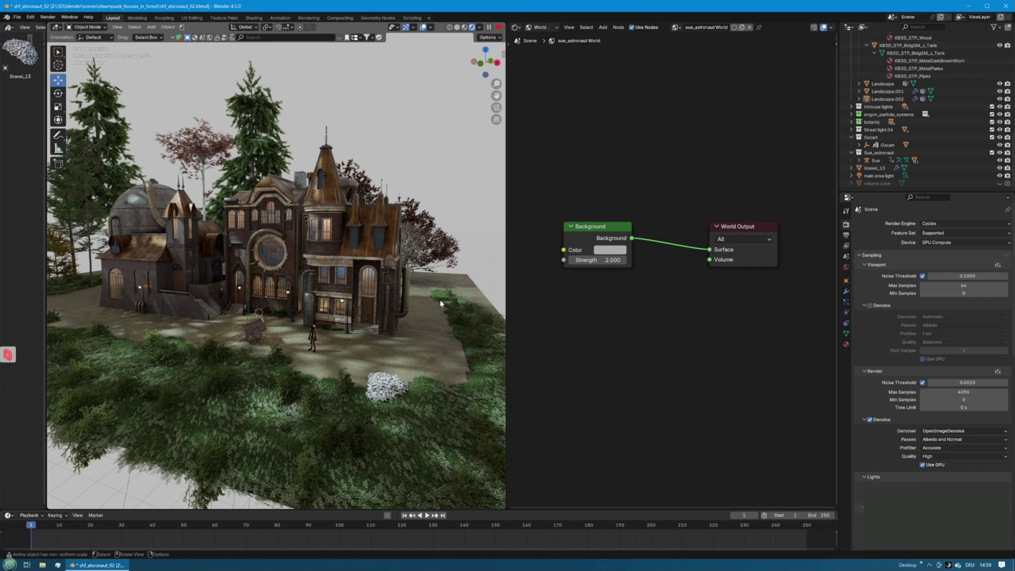
# - Frame the house through the scene camera and make the volume cube visible again
pyautogui.click(446, 347)
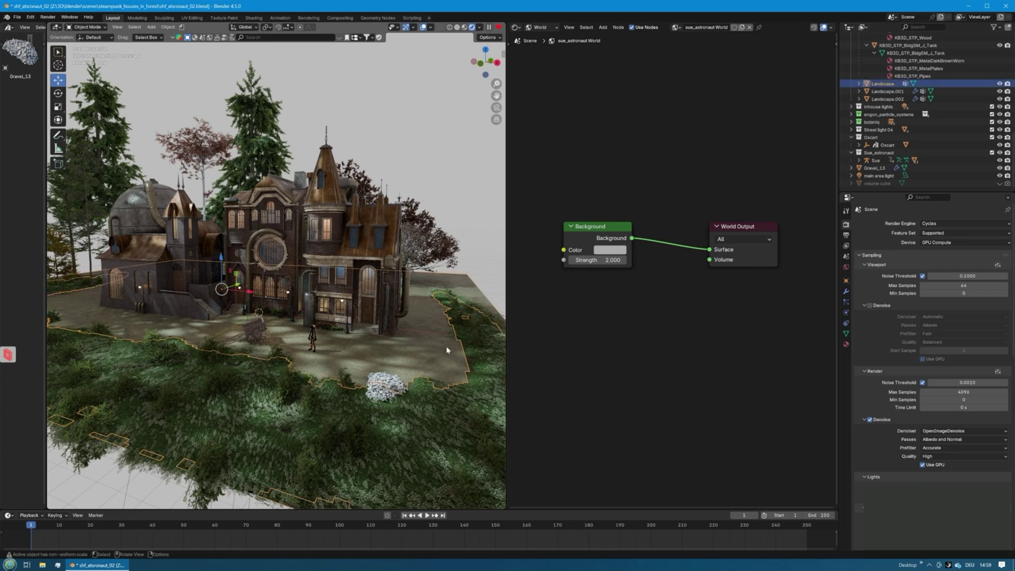
pyautogui.press('KP_0')
pyautogui.moveTo(446, 349); pyautogui.dragTo(315, 275, button='middle')
pyautogui.scroll(-8, 315, 275)
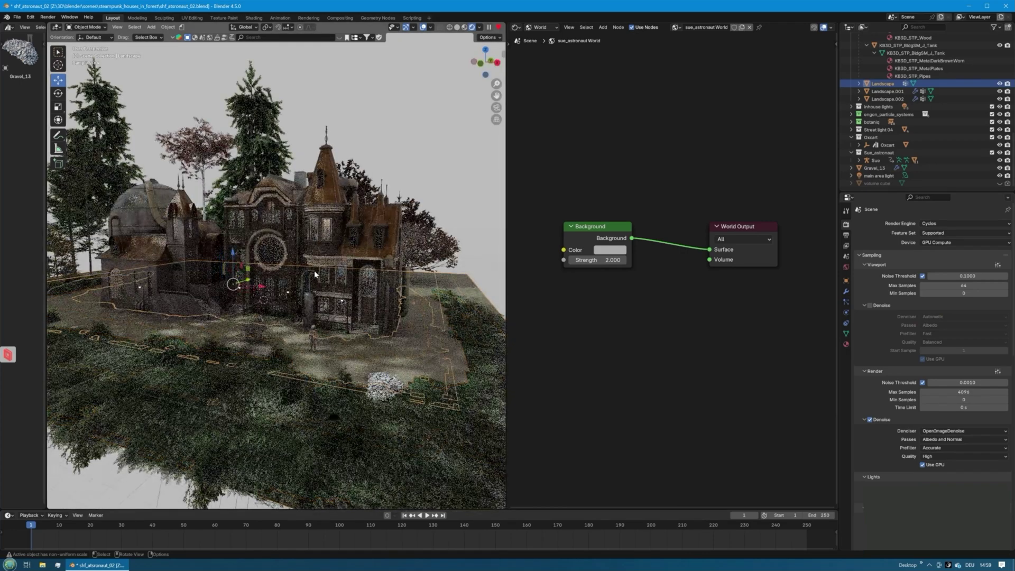
pyautogui.scroll(-6, 315, 274)
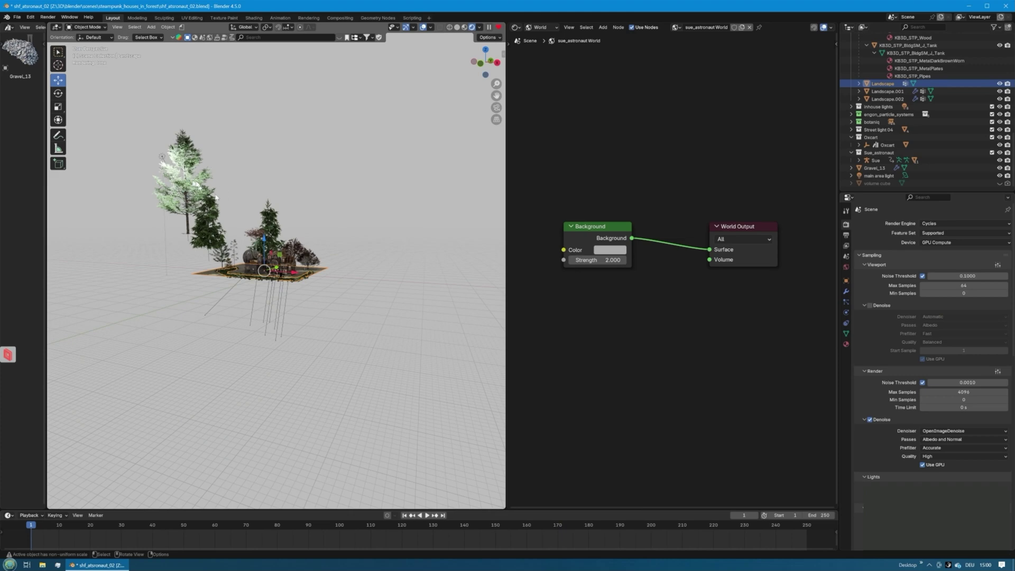
pyautogui.scroll(3, 208, 199)
pyautogui.scroll(4, 208, 200)
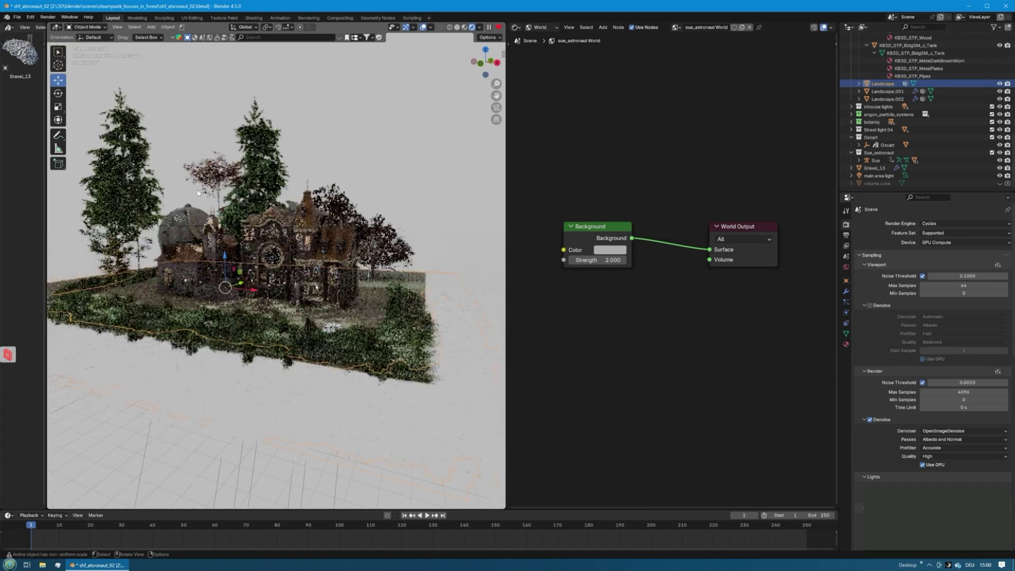
pyautogui.scroll(-2, 207, 197)
pyautogui.scroll(4, 206, 194)
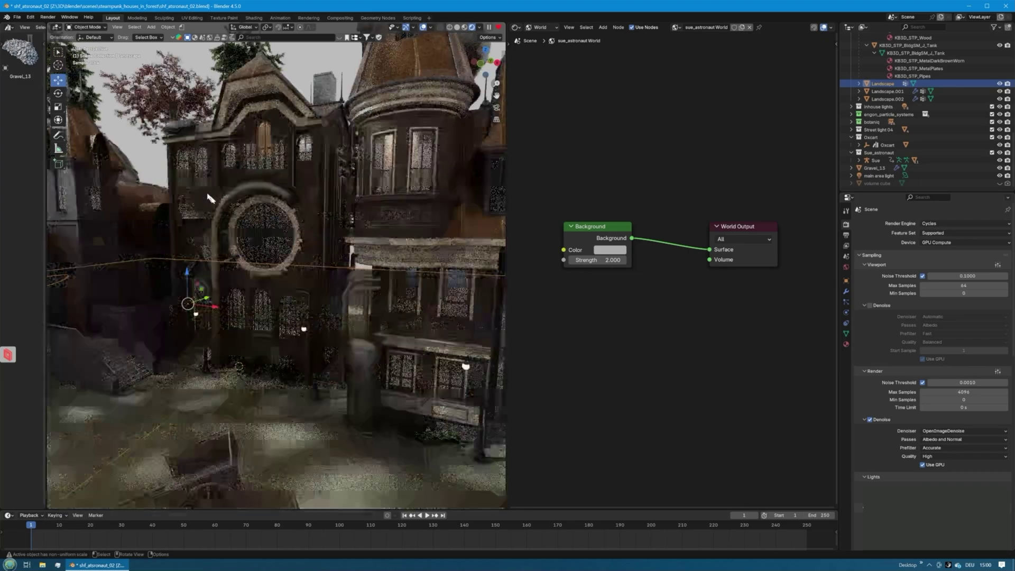
pyautogui.scroll(-1, 206, 194)
pyautogui.scroll(1, 206, 194)
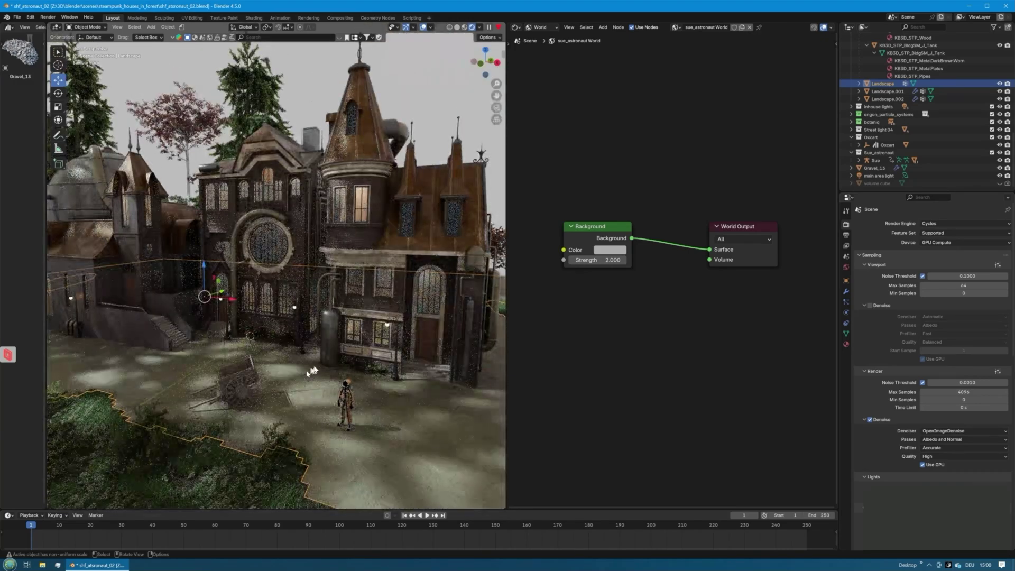
pyautogui.scroll(-5, 314, 369)
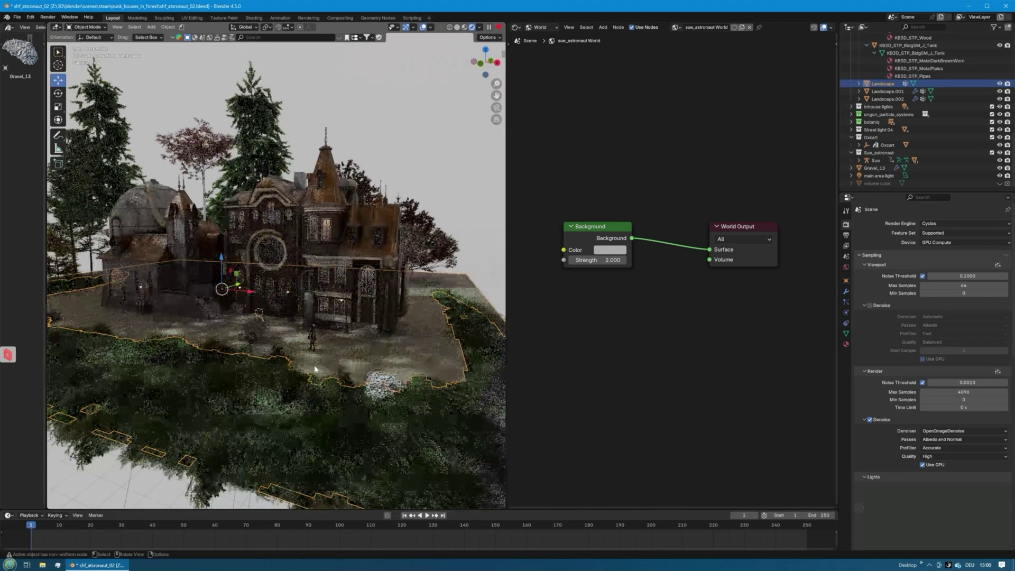
pyautogui.scroll(-3, 305, 308)
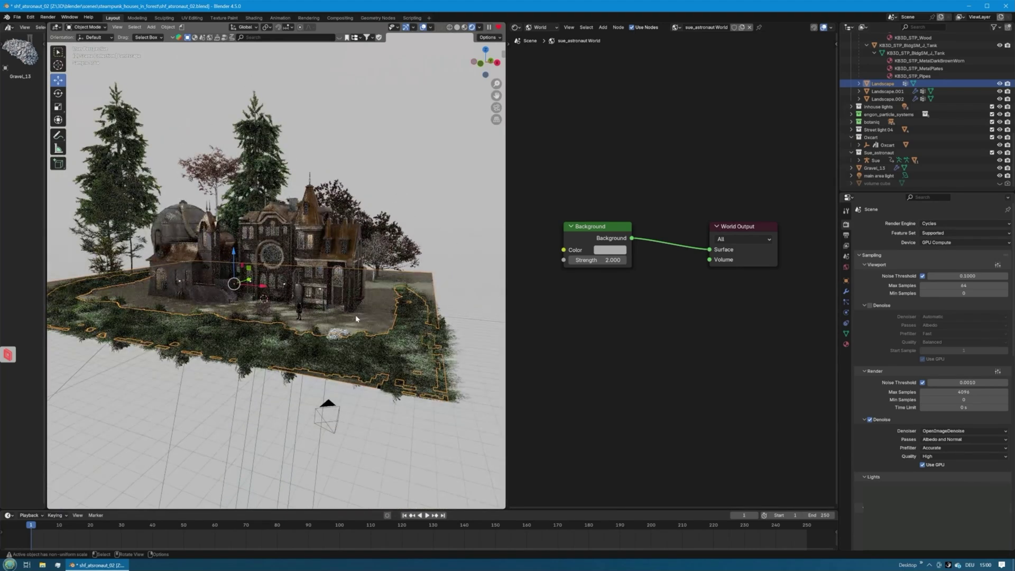
pyautogui.scroll(-3, 289, 280)
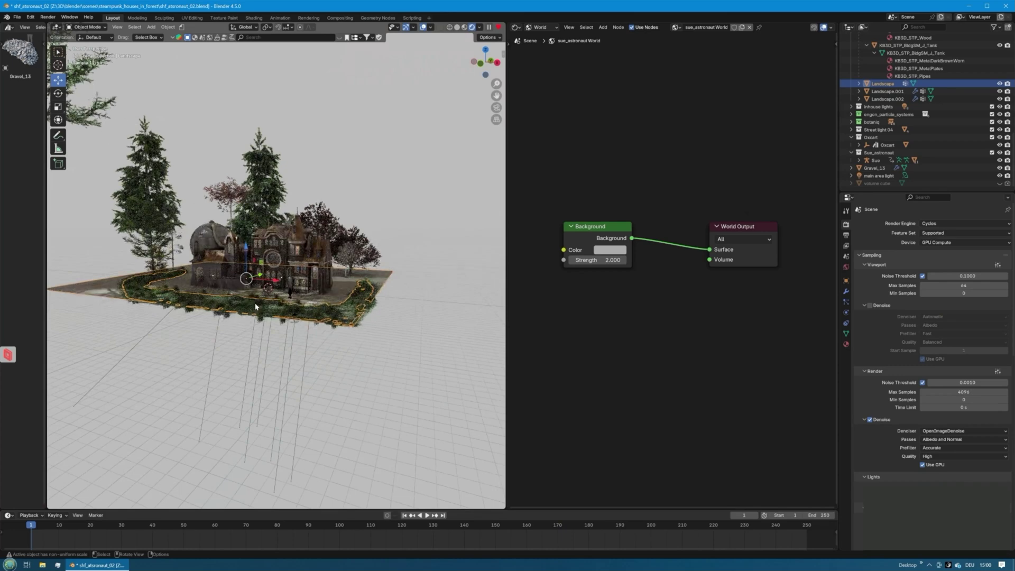
pyautogui.scroll(5, 255, 306)
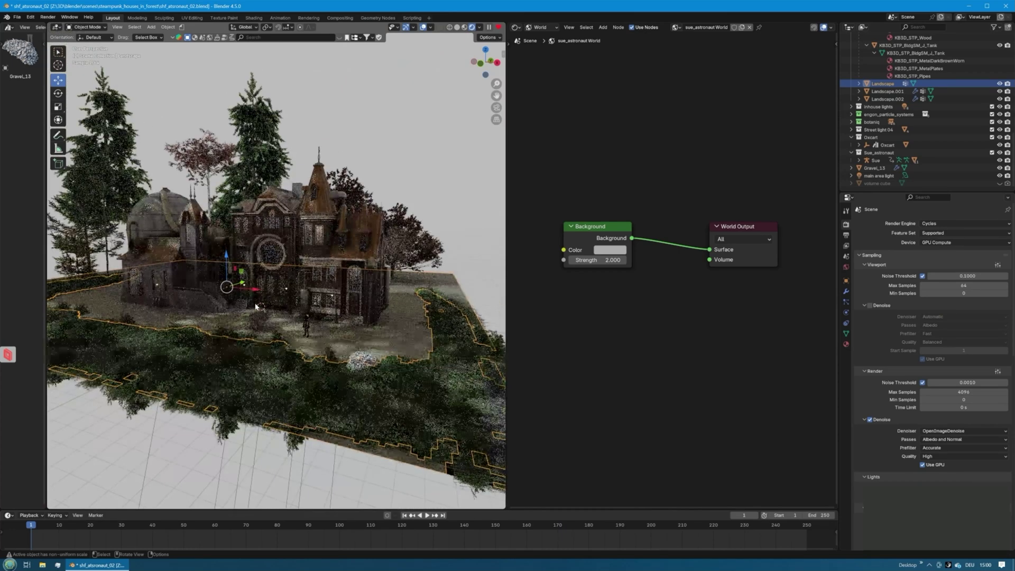
pyautogui.scroll(-1, 298, 289)
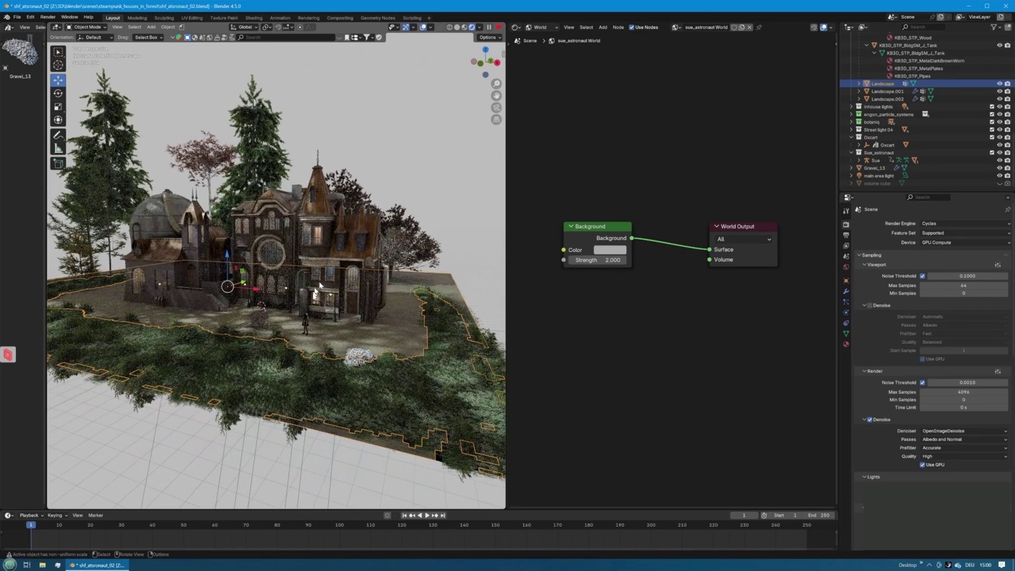
pyautogui.scroll(-5, 320, 320)
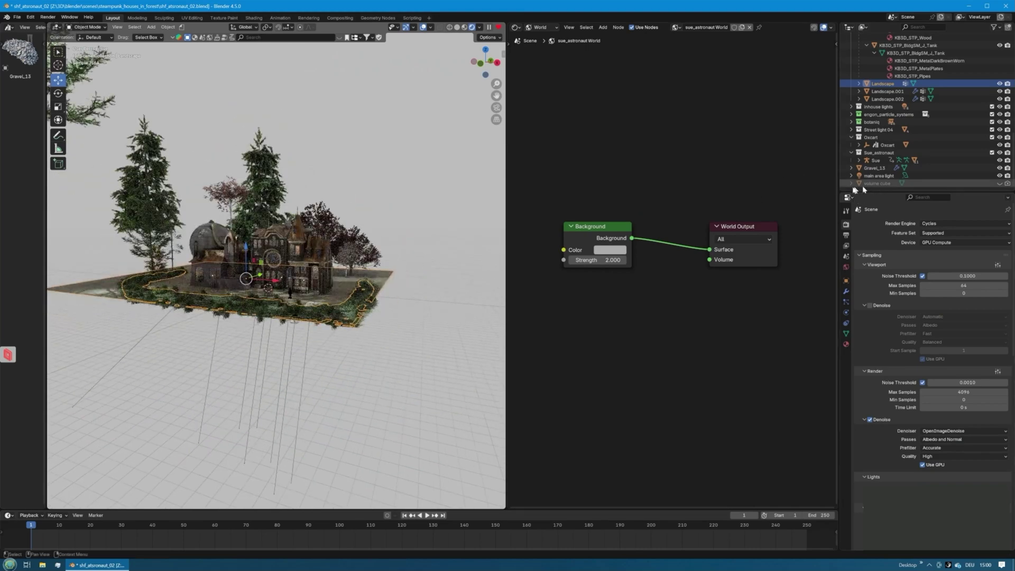
pyautogui.click(999, 183)
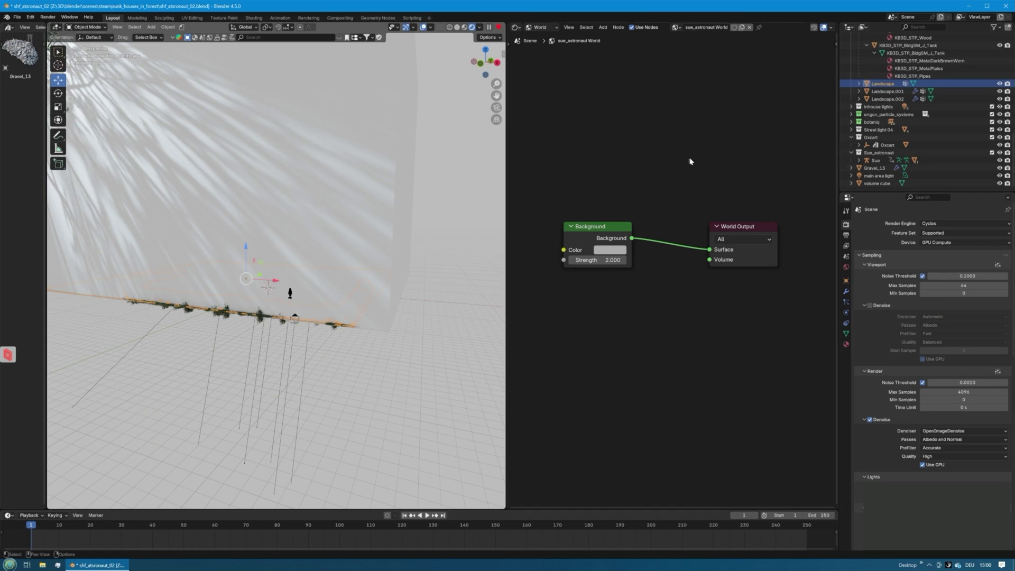
# - Set the world Background colour to black by dropping its Value to 0
pyautogui.click(608, 251)
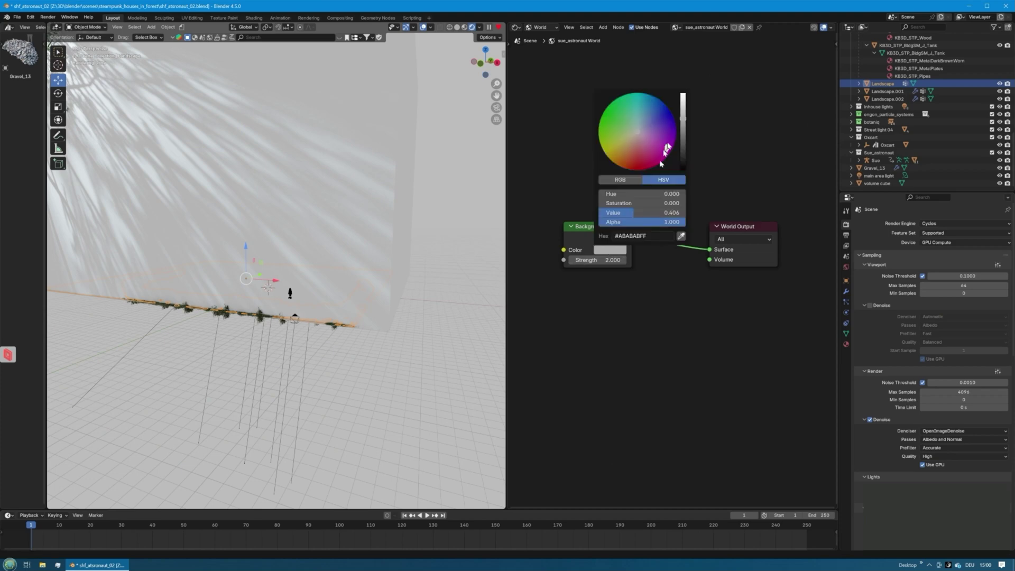
pyautogui.moveTo(683, 138); pyautogui.dragTo(683, 170)
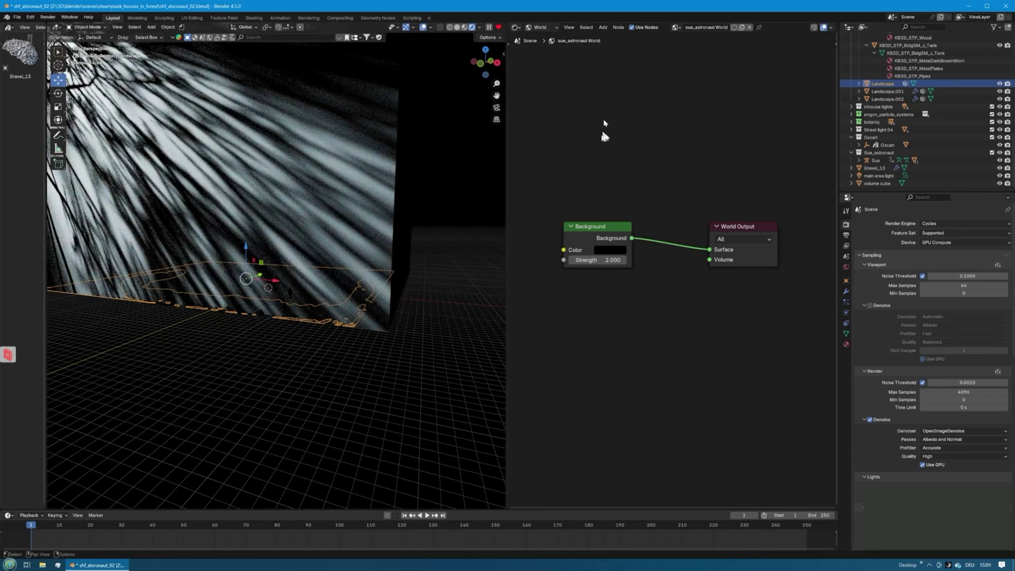
pyautogui.click(516, 28)
pyautogui.click(516, 28)
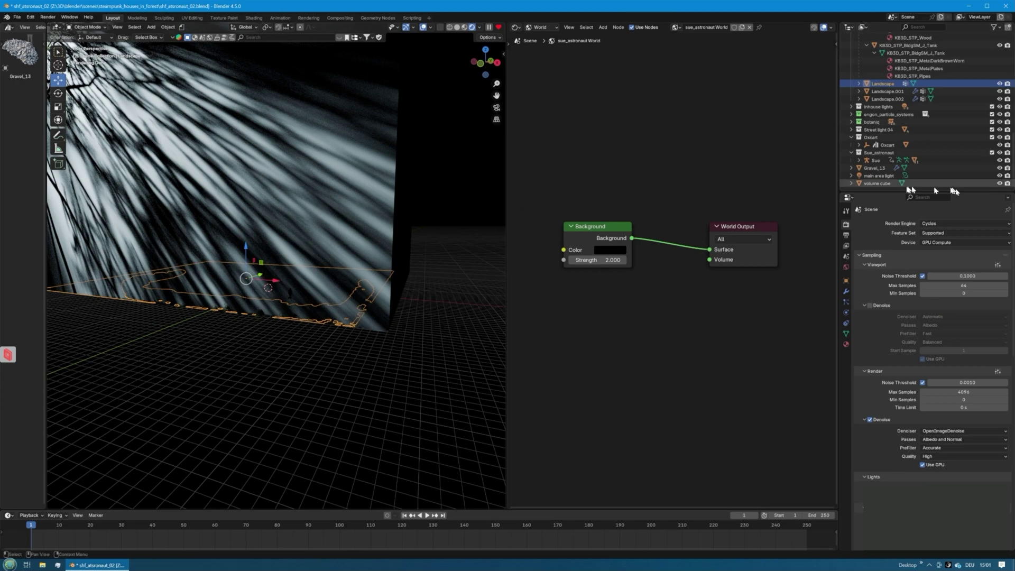
# - Give the selected volume cube a new Object material named 'volume'
pyautogui.click(880, 184)
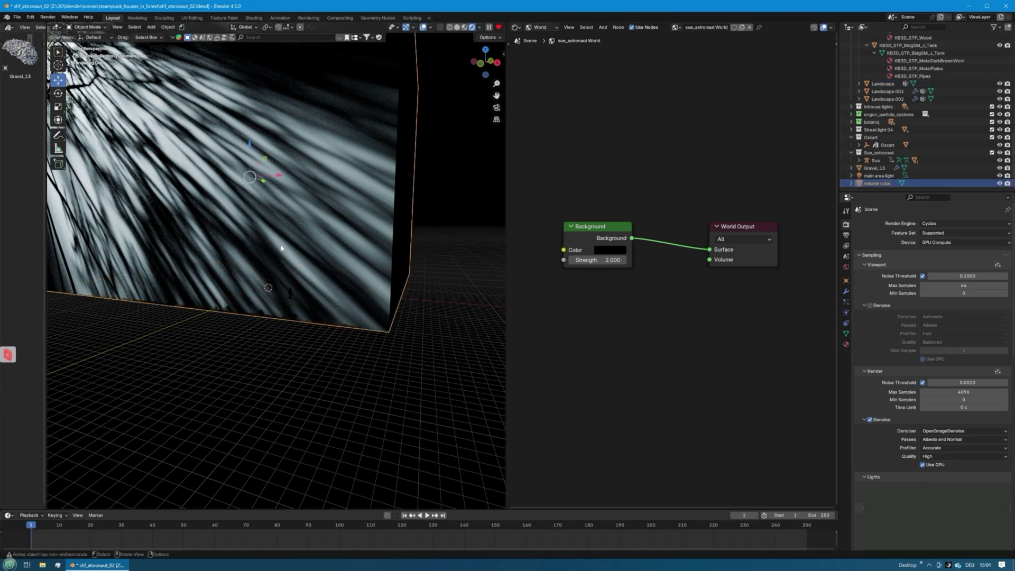
pyautogui.press('KP_0')
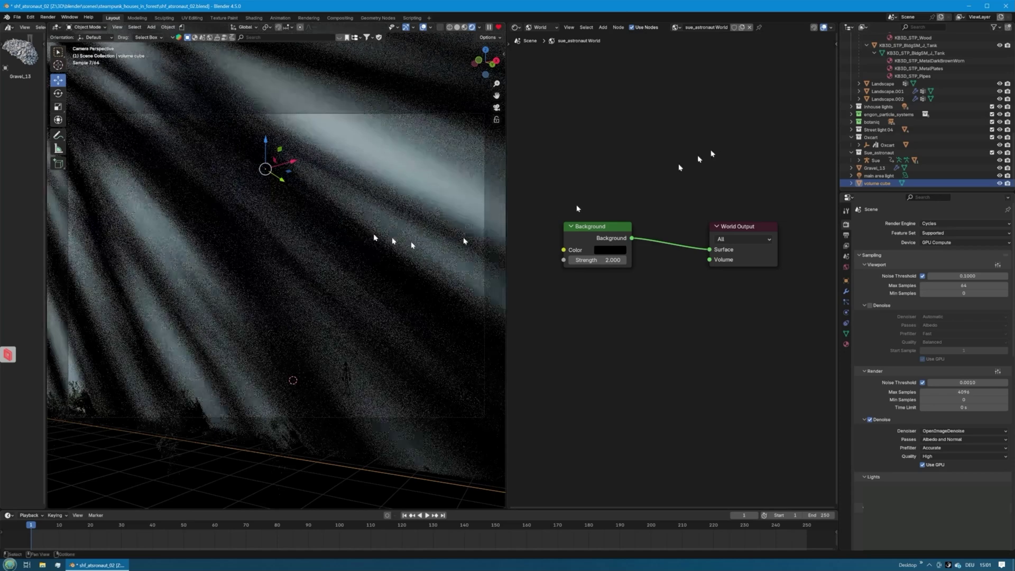
pyautogui.click(541, 29)
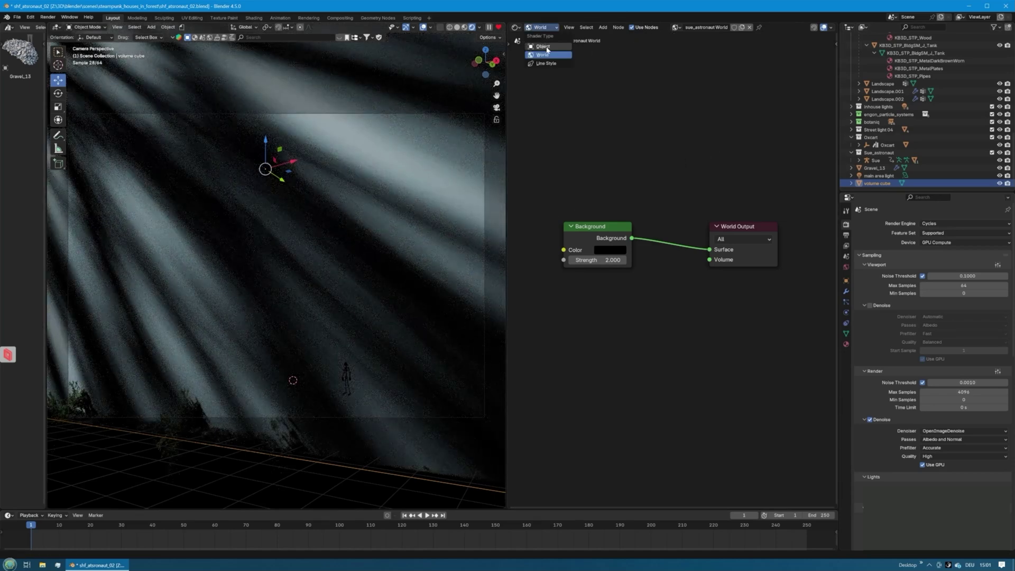
pyautogui.click(546, 47)
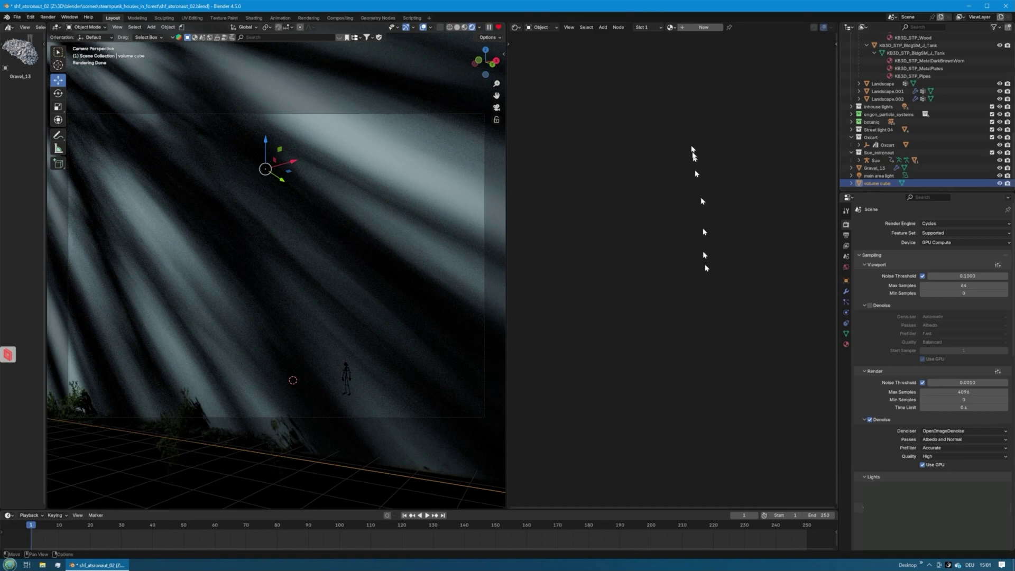
pyautogui.click(692, 27)
pyautogui.doubleClick(731, 27)
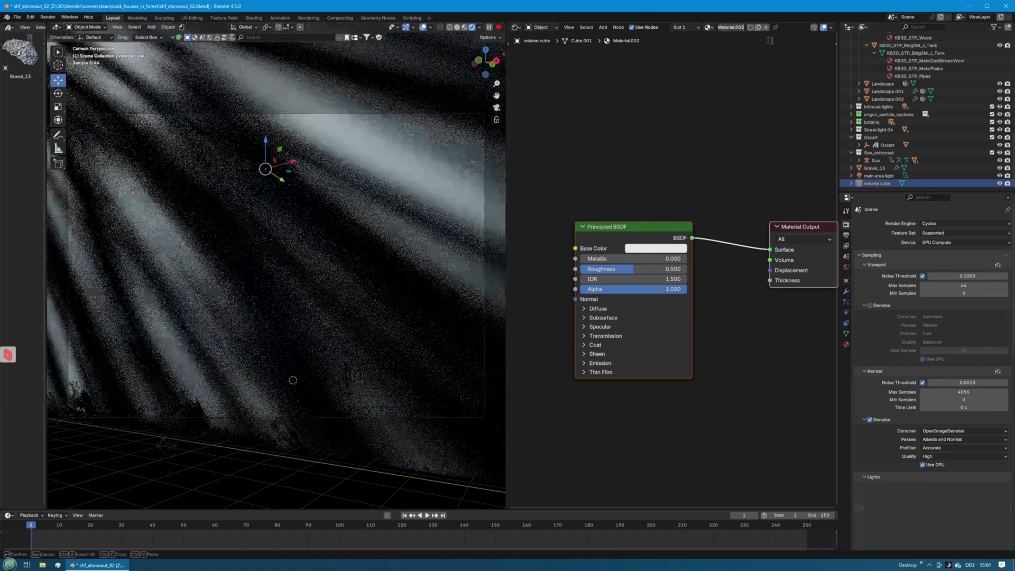
pyautogui.write('volume')
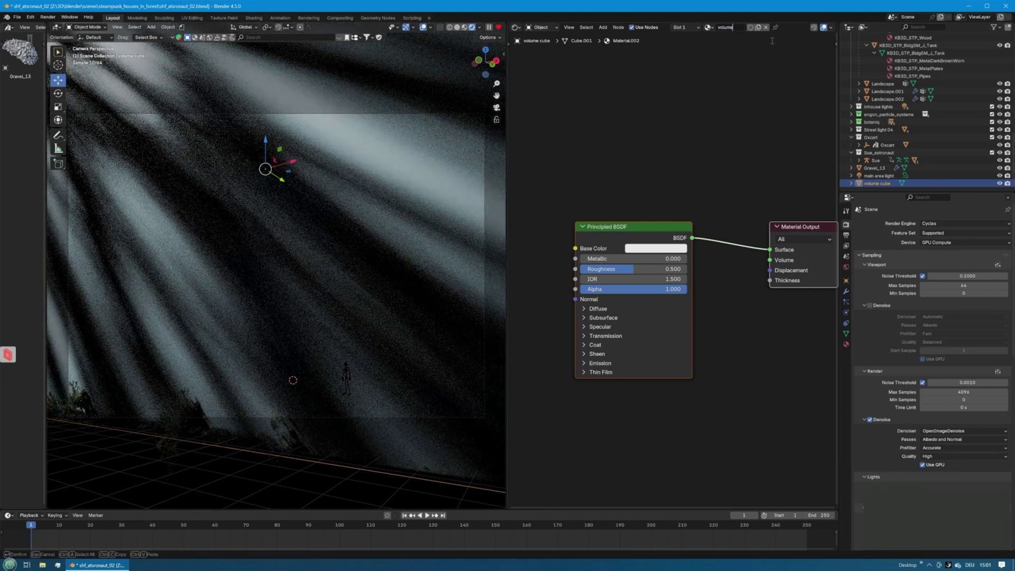
pyautogui.press('Return')
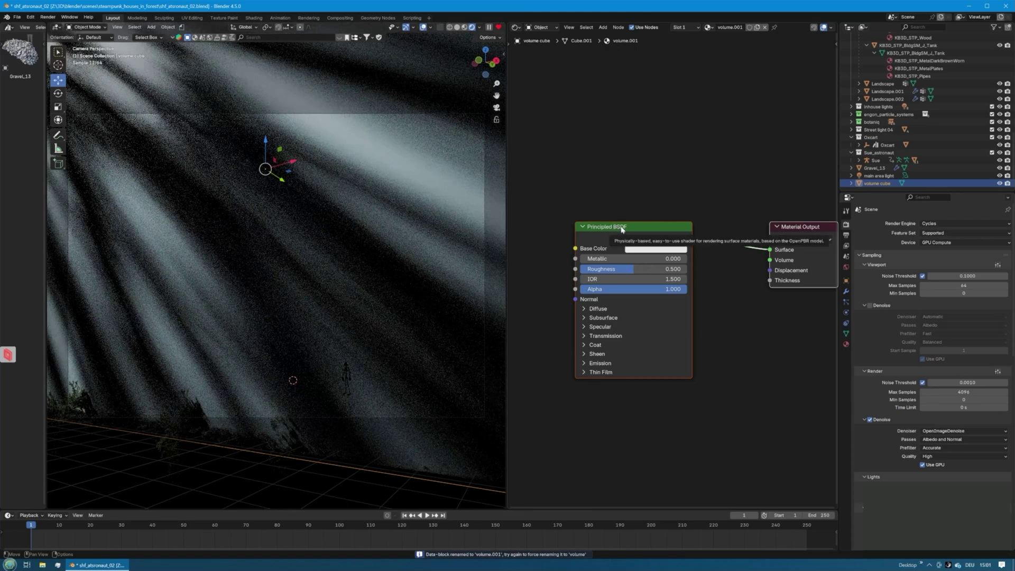
# - Delete the Principled BSDF and add a Volume Scatter node left of the Material Output
pyautogui.press('x')
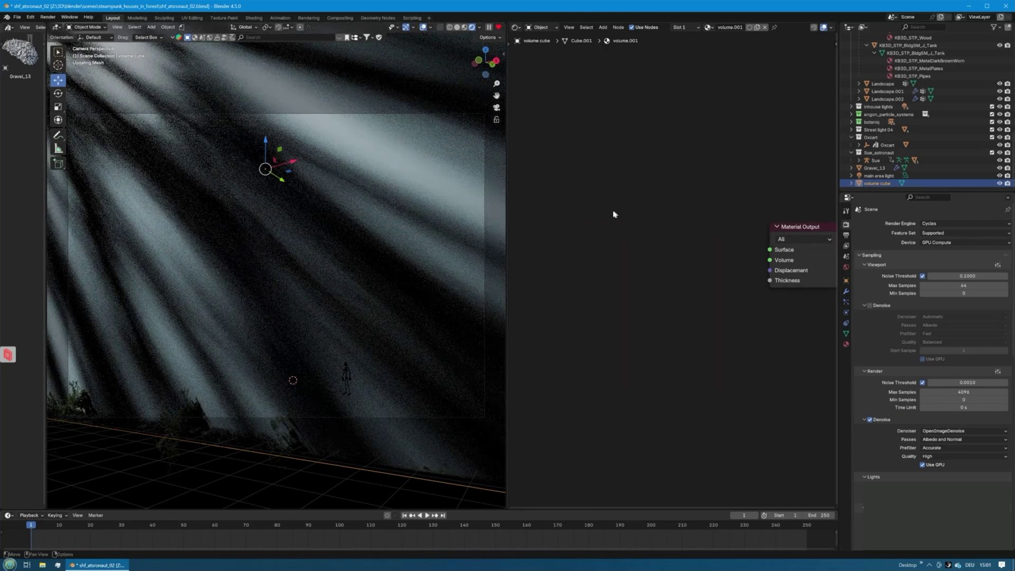
pyautogui.rightClick(608, 164)
pyautogui.moveTo(560, 162)
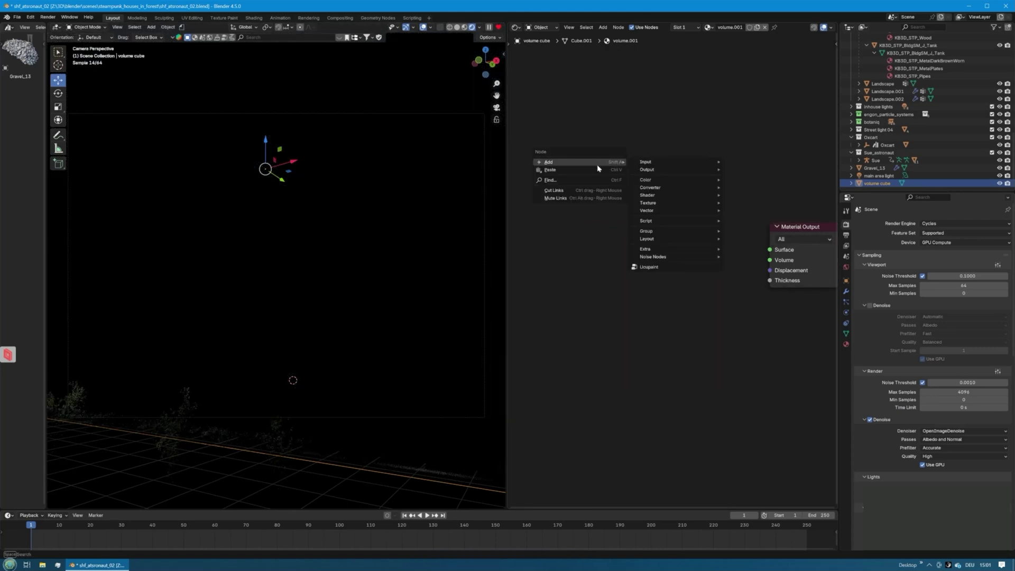
pyautogui.moveTo(676, 194)
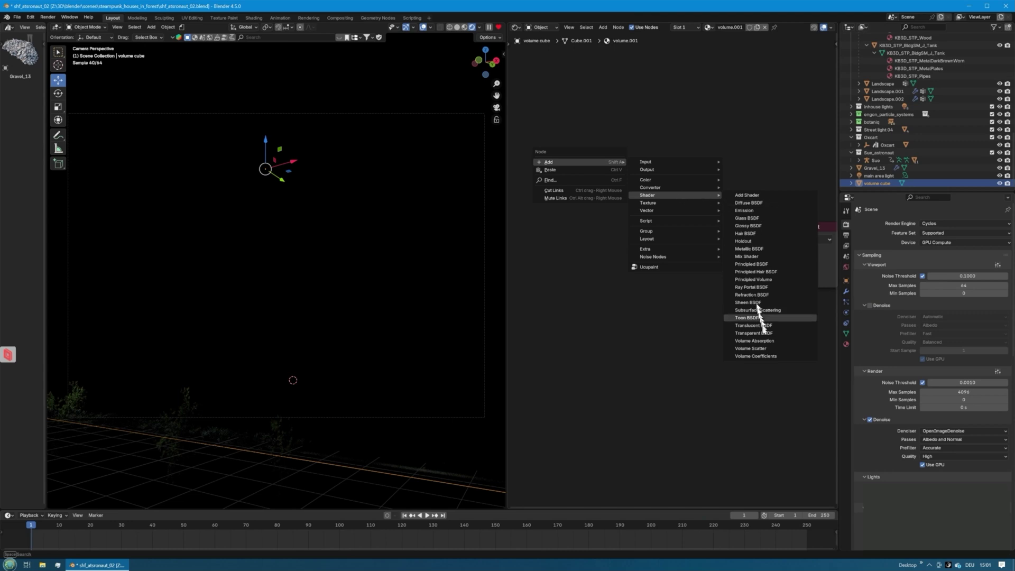
pyautogui.click(763, 348)
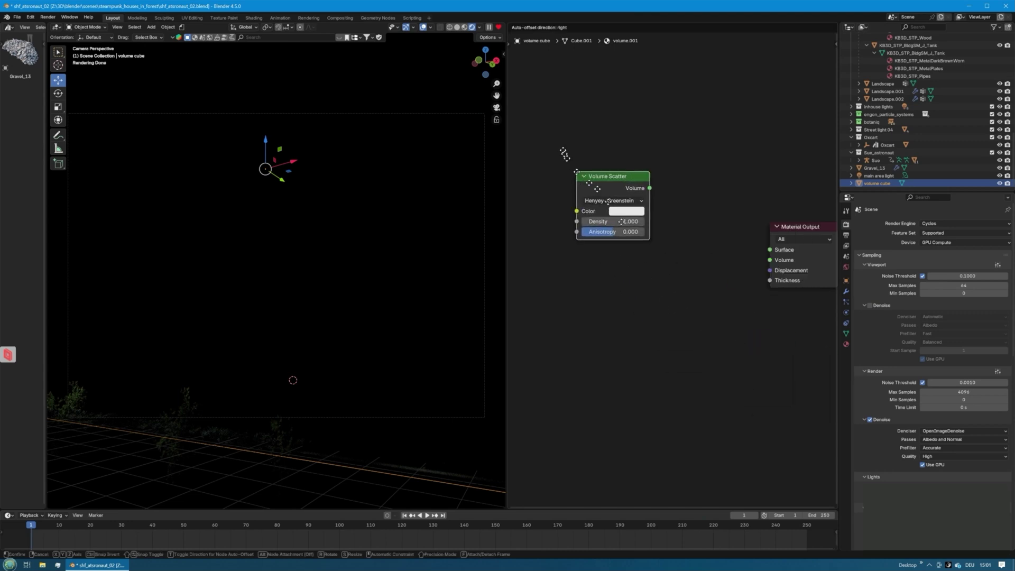
pyautogui.click(608, 170)
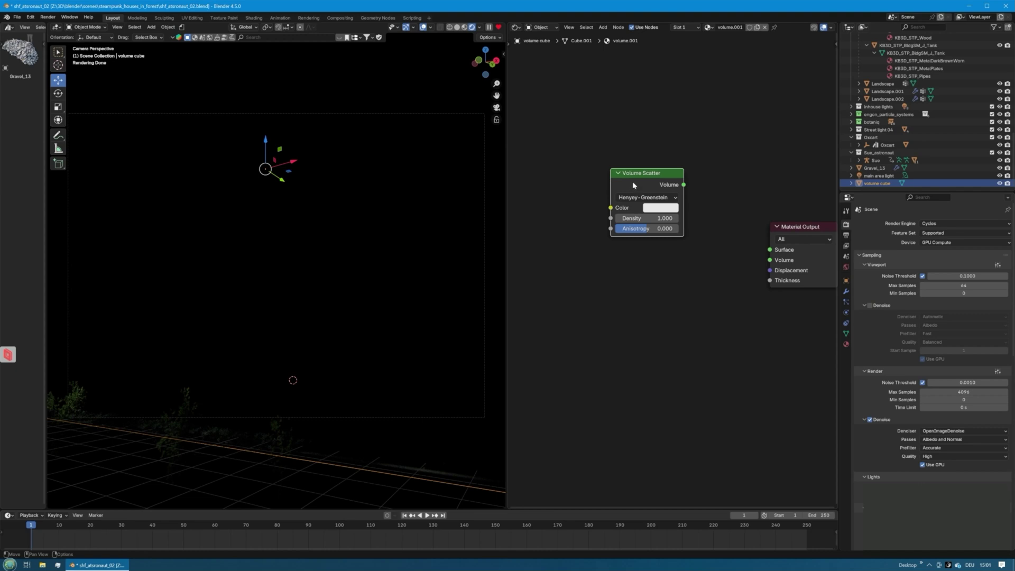
# - Set the Volume Scatter phase to Mie and nudge the node slightly left
pyautogui.click(632, 199)
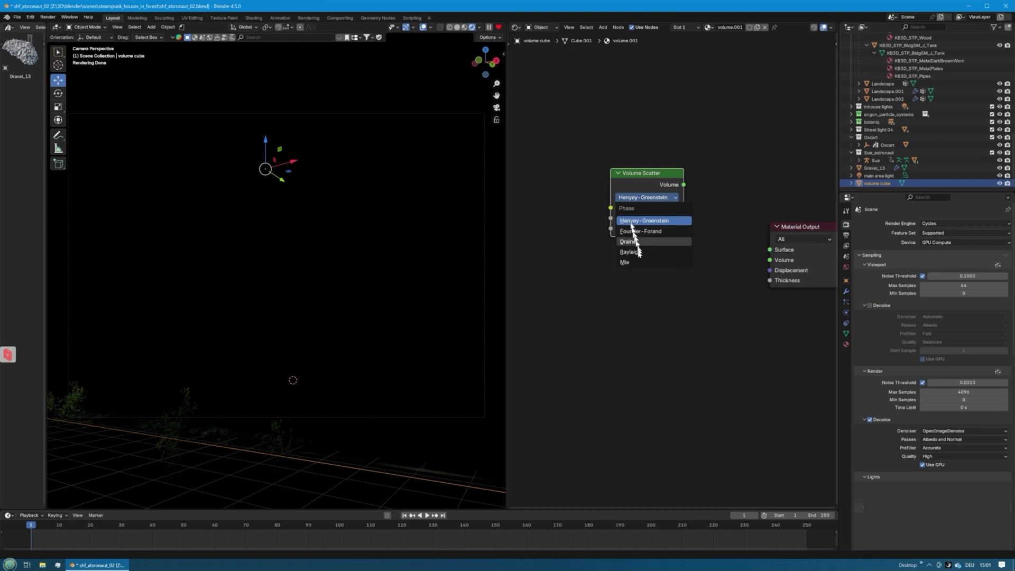
pyautogui.click(631, 263)
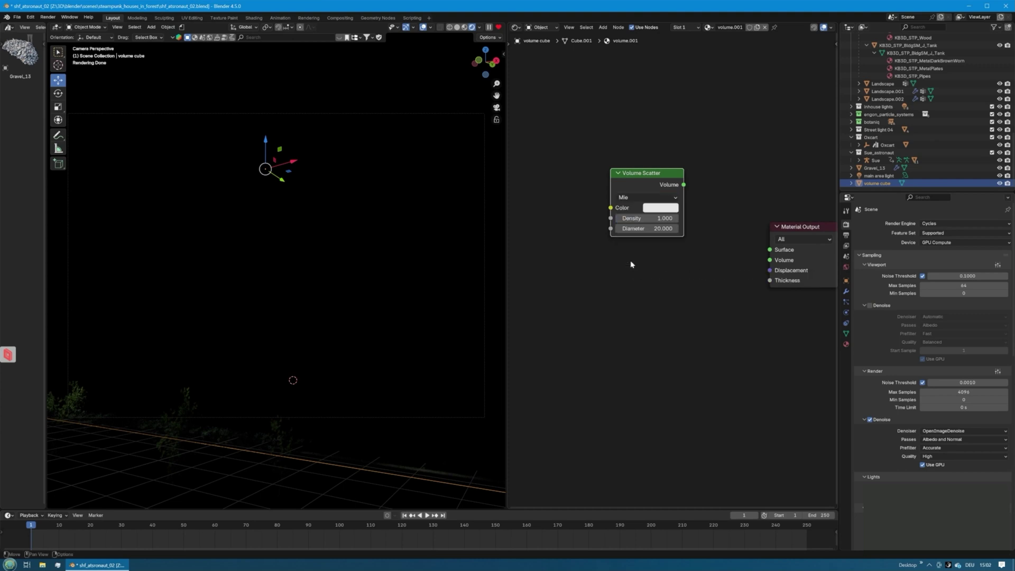
pyautogui.moveTo(647, 181); pyautogui.dragTo(642, 180)
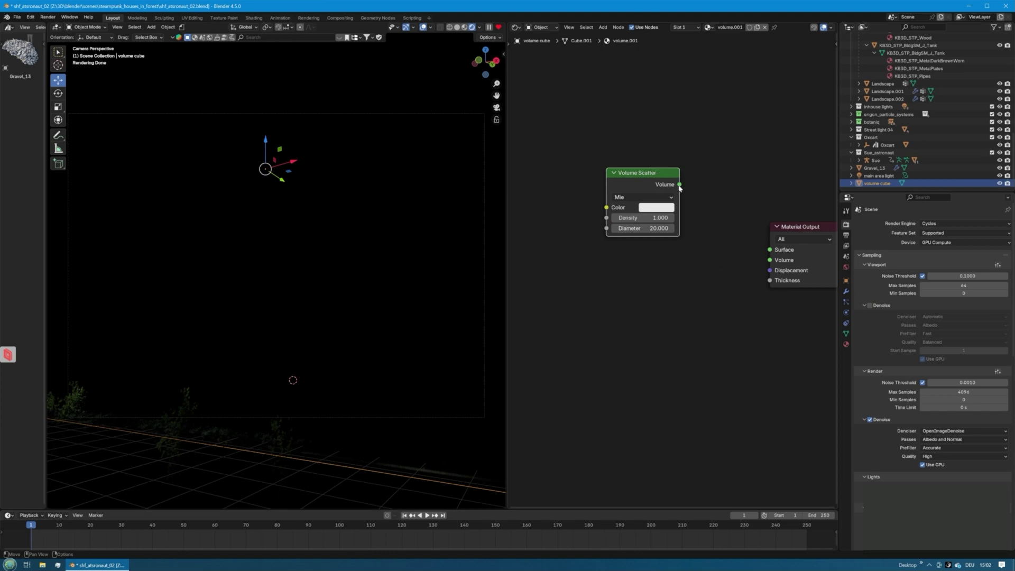
# - Link the Volume Scatter to the output's Volume socket with density 0.003 and diameter 7.5
pyautogui.moveTo(680, 185); pyautogui.dragTo(767, 260)
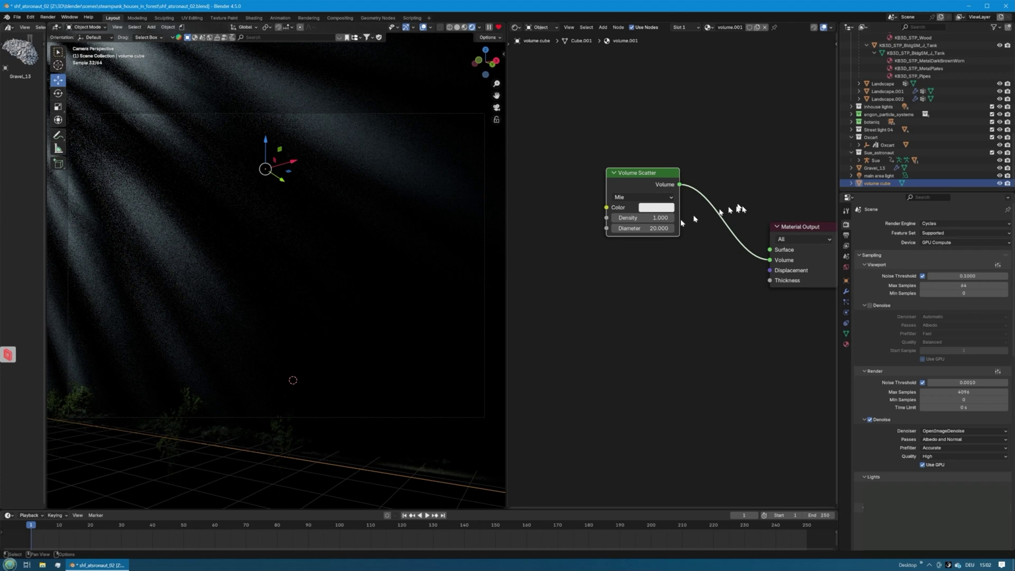
pyautogui.click(650, 218)
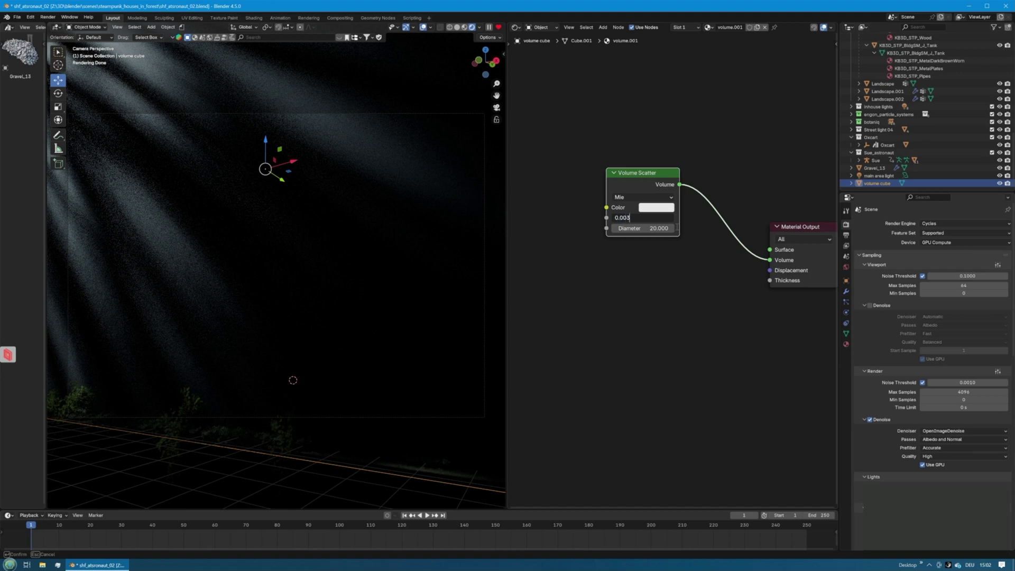
pyautogui.press('Return')
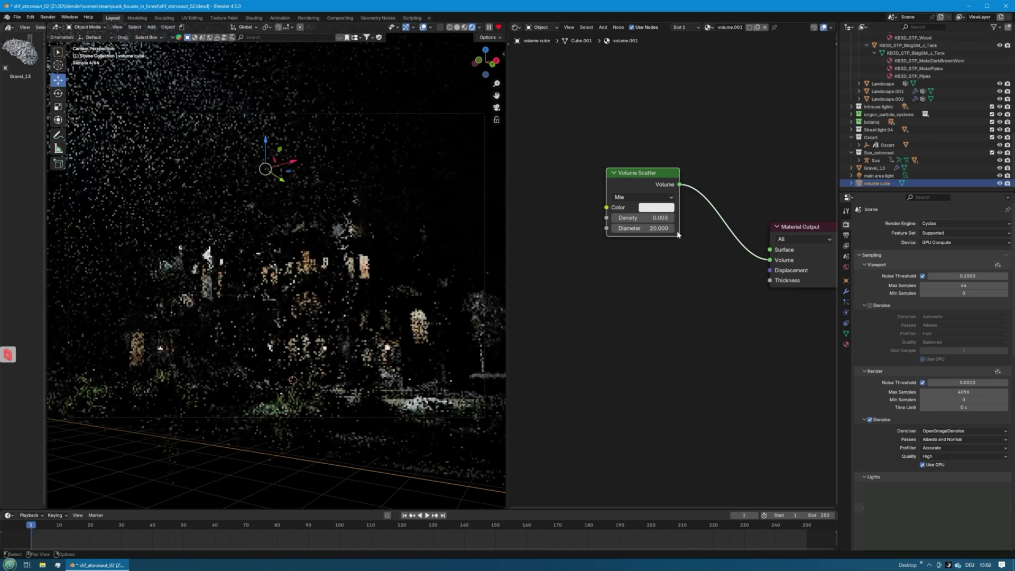
pyautogui.click(658, 229)
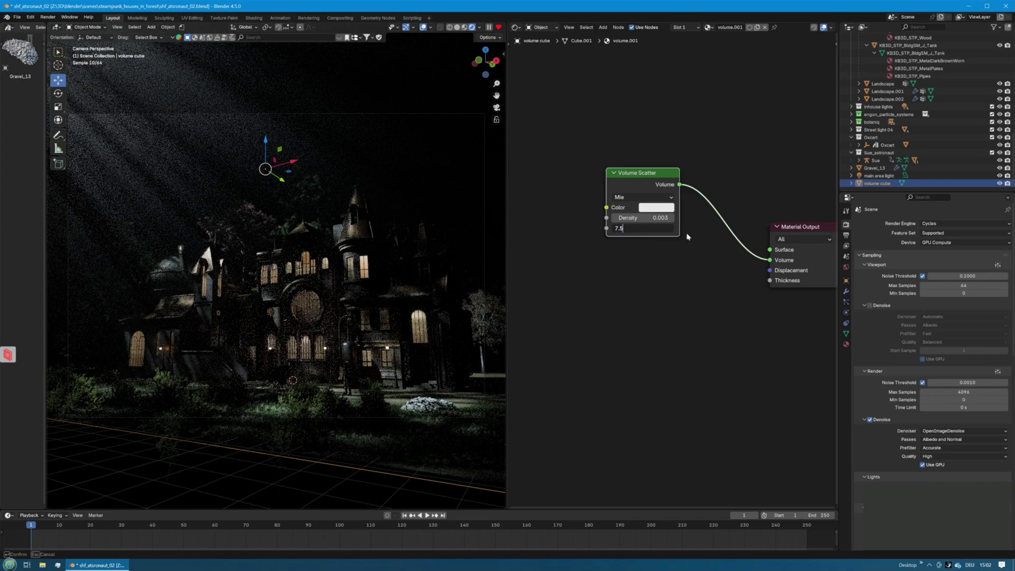
pyautogui.write('7.5')
pyautogui.press('Return')
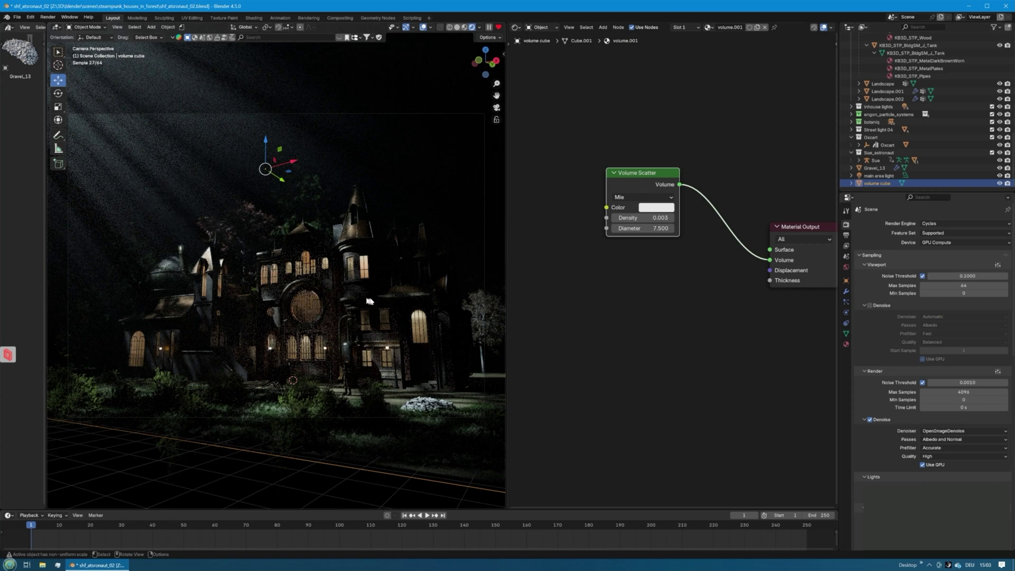
# - Place a copy of the Volume Scatter below the original, set to Henyey-Greenstein, and tidy node positions
pyautogui.moveTo(729, 345); pyautogui.dragTo(687, 309, button='middle')
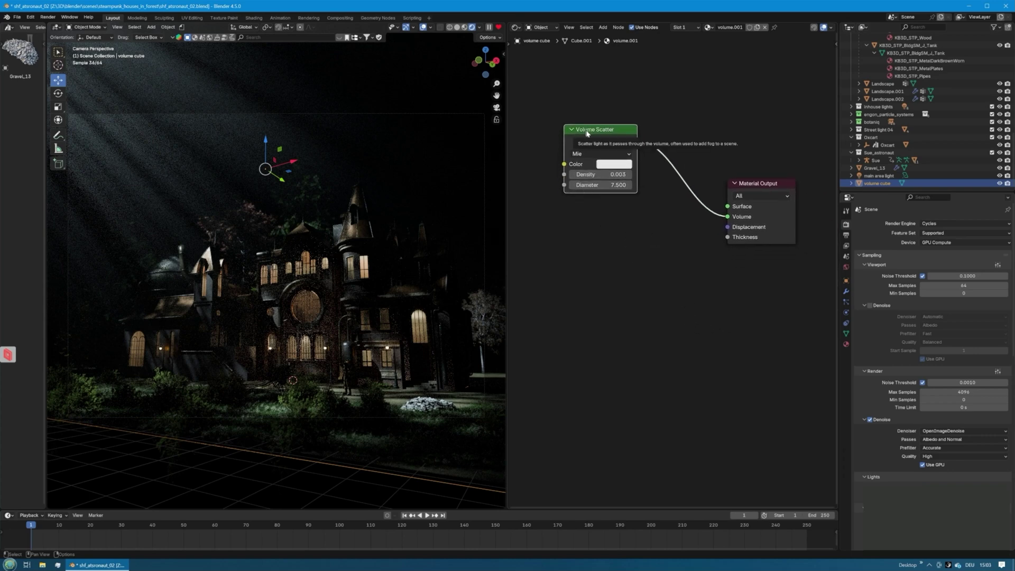
pyautogui.press('g')
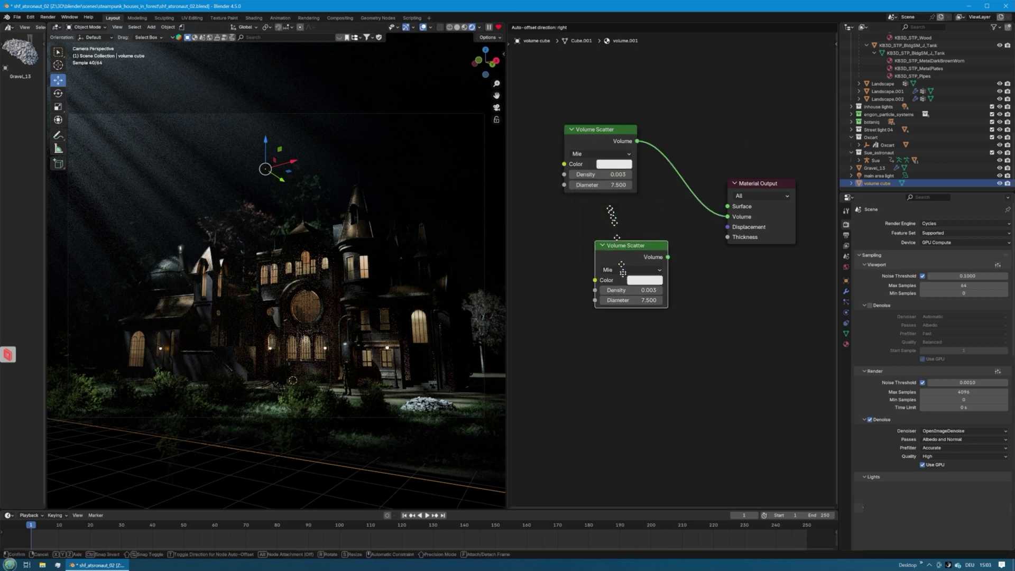
pyautogui.click(634, 280)
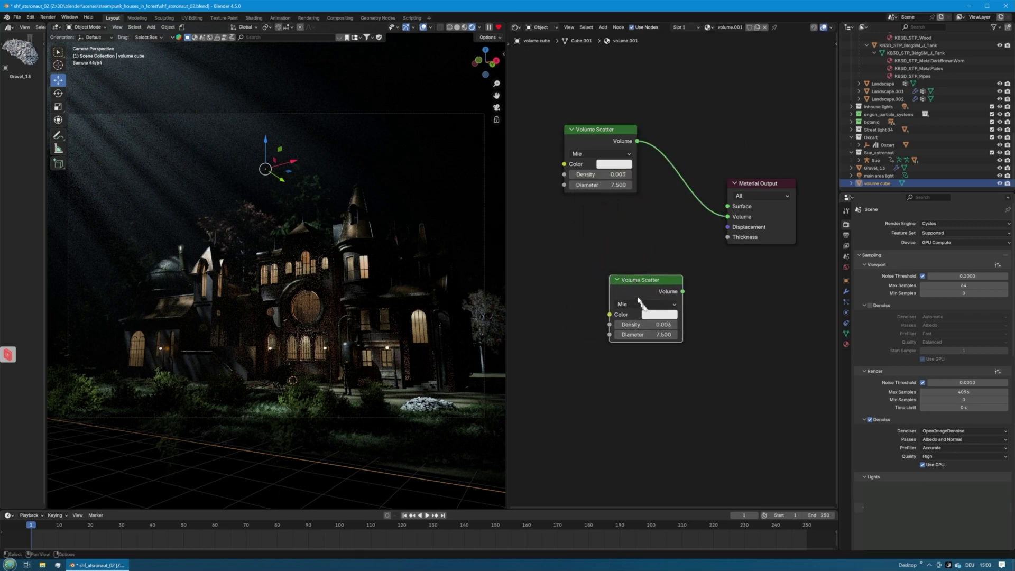
pyautogui.click(639, 304)
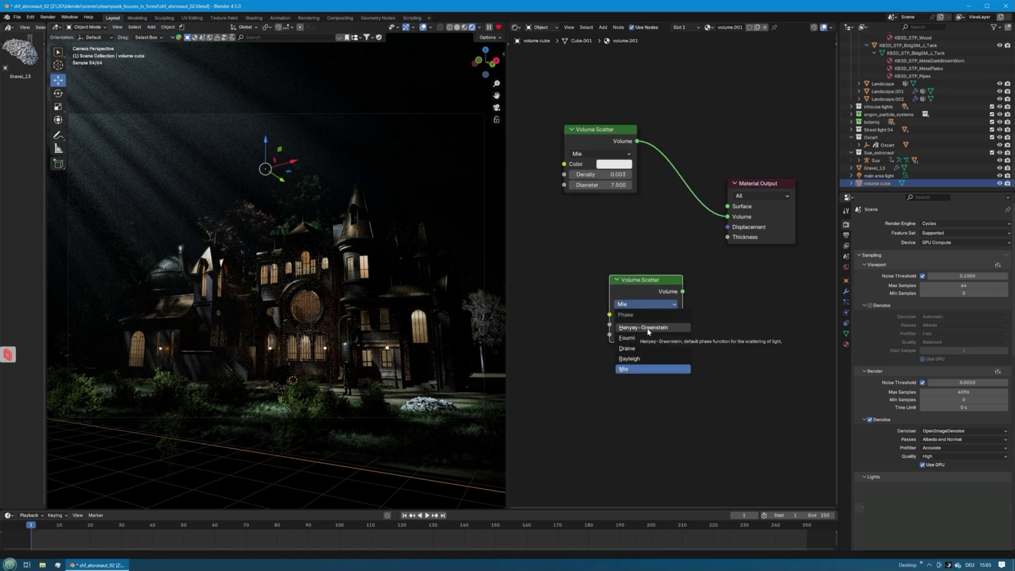
pyautogui.click(646, 328)
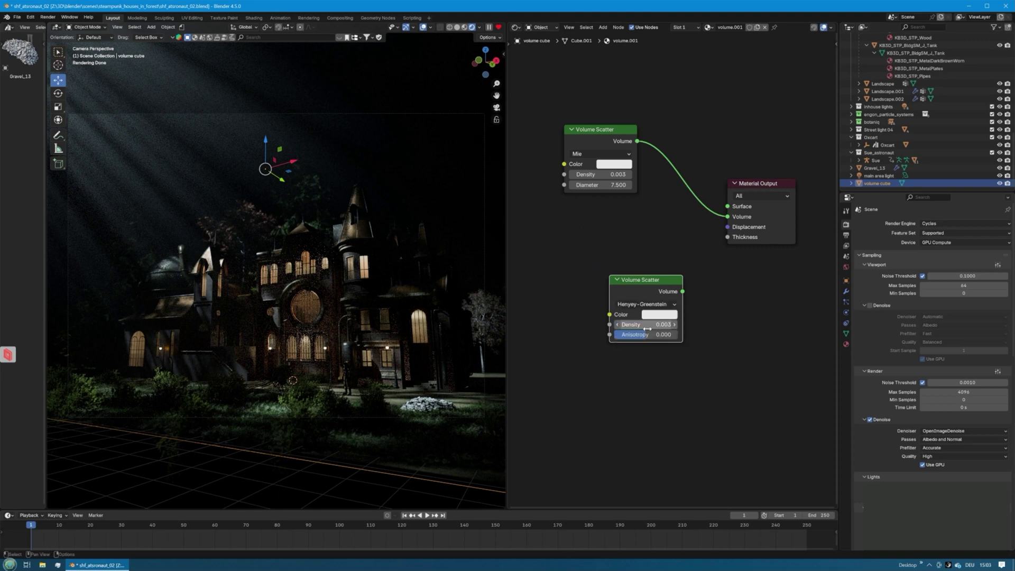
pyautogui.moveTo(644, 280); pyautogui.dragTo(612, 274)
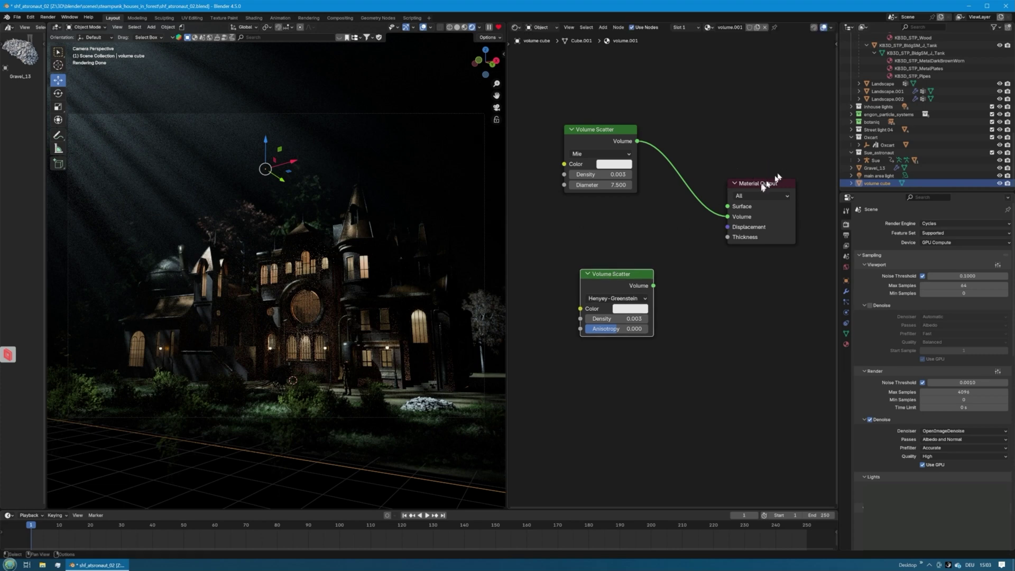
pyautogui.moveTo(769, 184); pyautogui.dragTo(790, 161)
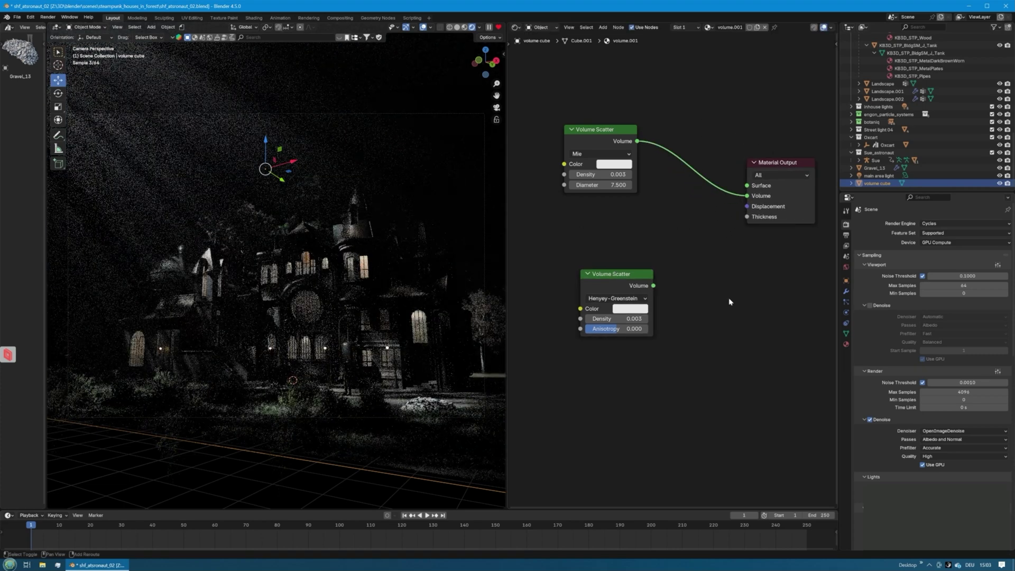
# - Insert a Mix Shader into the scatter-to-output link and connect the Henyey-Greenstein scatter to it
pyautogui.hotkey('shift', 'a')
pyautogui.moveTo(721, 342)
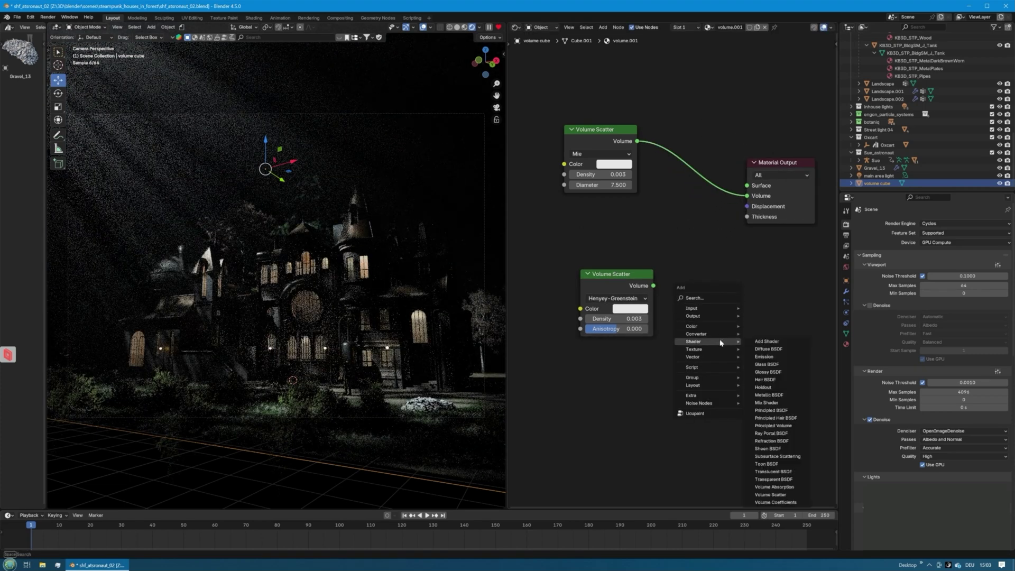
pyautogui.click(784, 402)
pyautogui.click(682, 154)
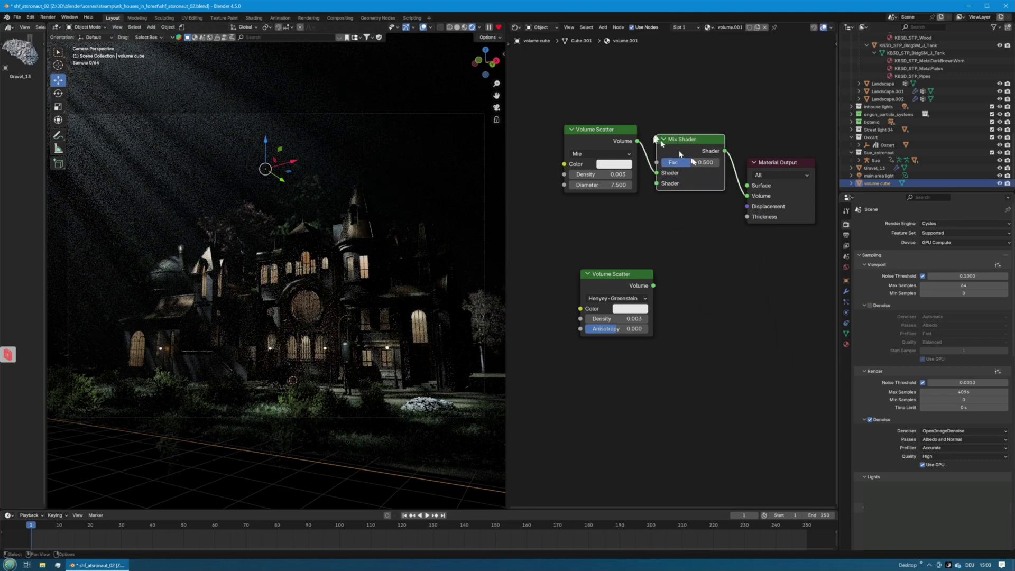
pyautogui.moveTo(627, 144); pyautogui.dragTo(599, 123)
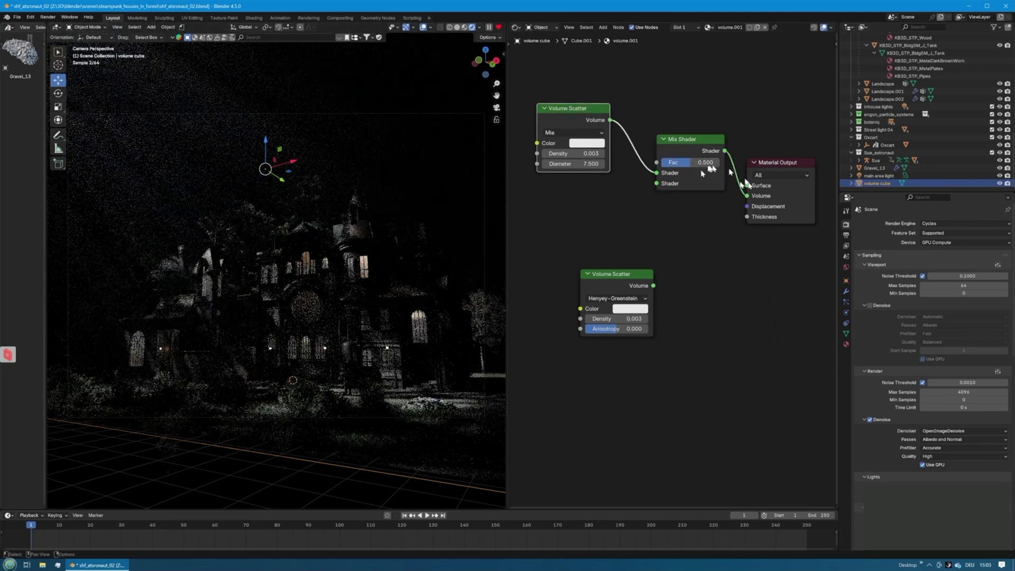
pyautogui.click(788, 162)
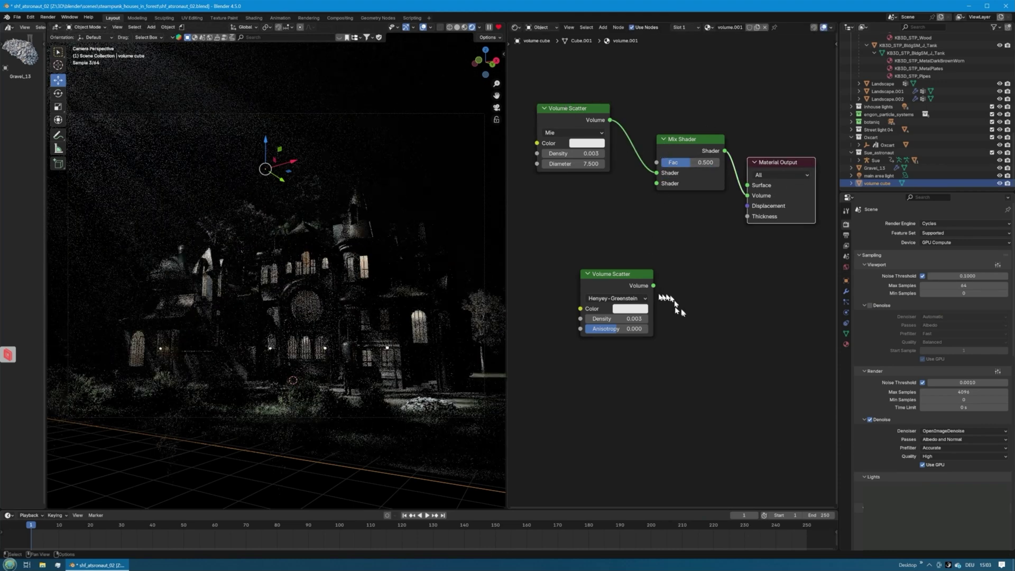
pyautogui.moveTo(614, 271); pyautogui.dragTo(658, 187)
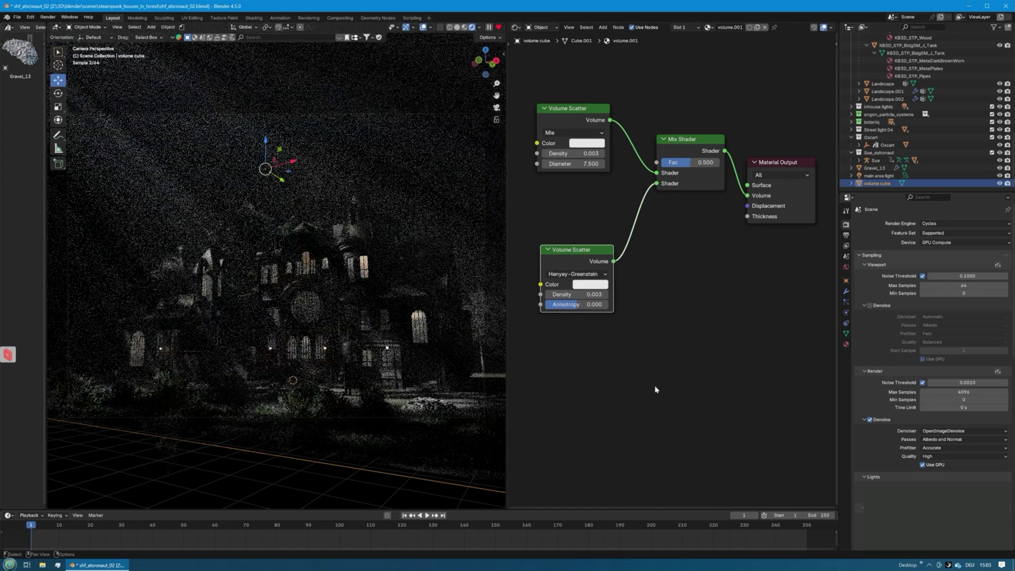
pyautogui.moveTo(608, 382); pyautogui.dragTo(740, 396, button='middle')
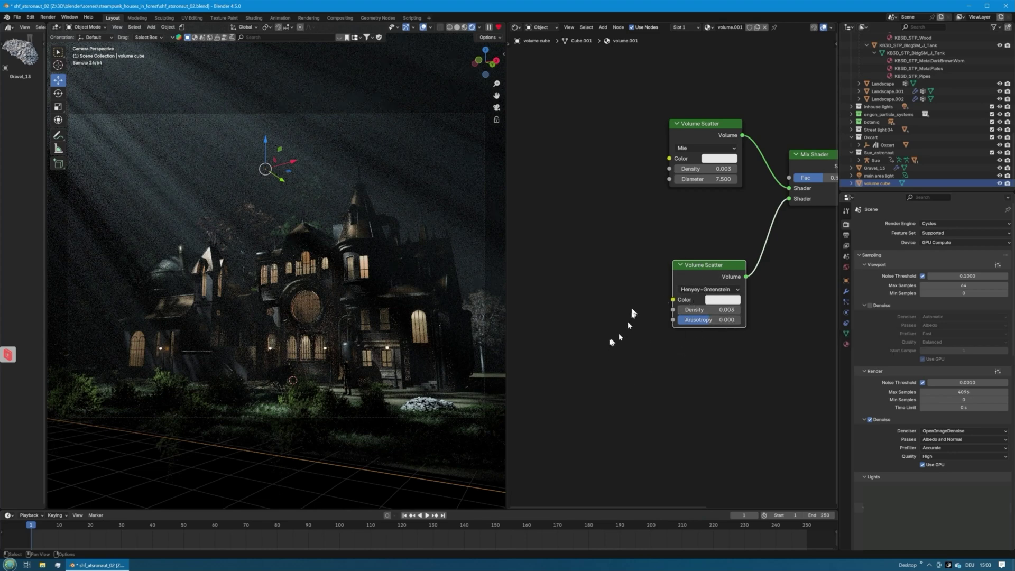
# - Add a 4D Noise Texture node left of the scatter nodes
pyautogui.hotkey('shift', 'a')
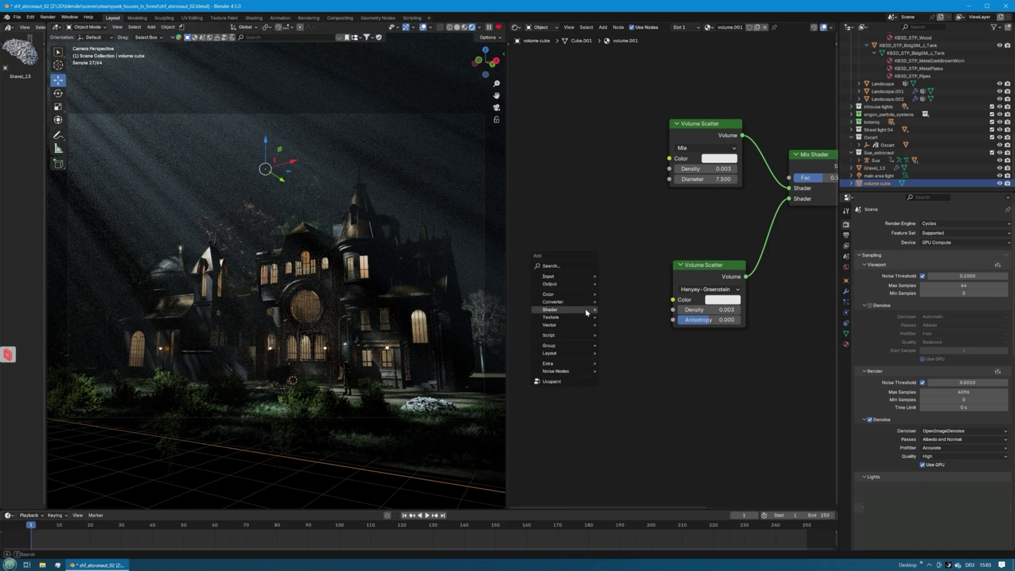
pyautogui.moveTo(585, 311)
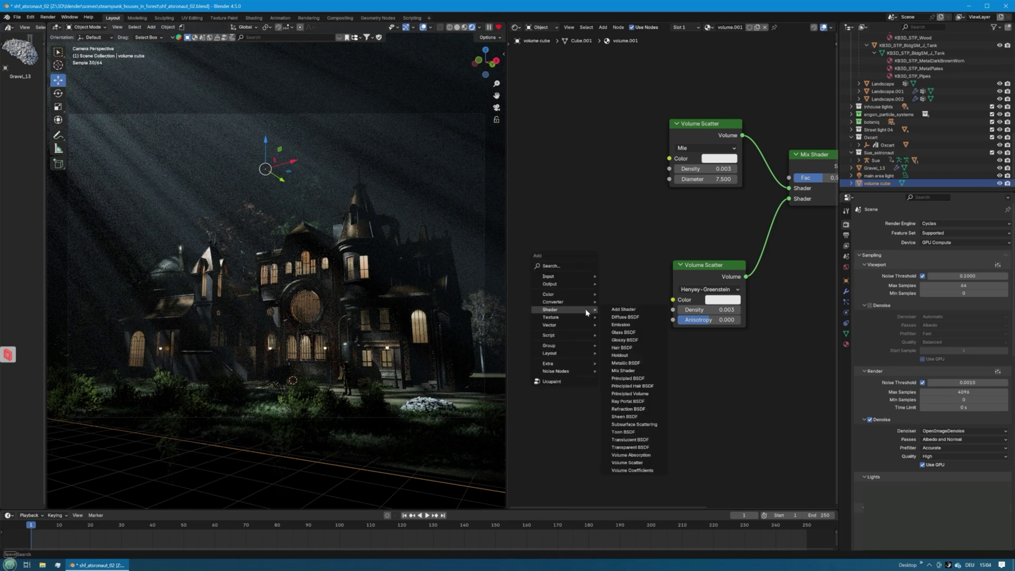
pyautogui.write('nois')
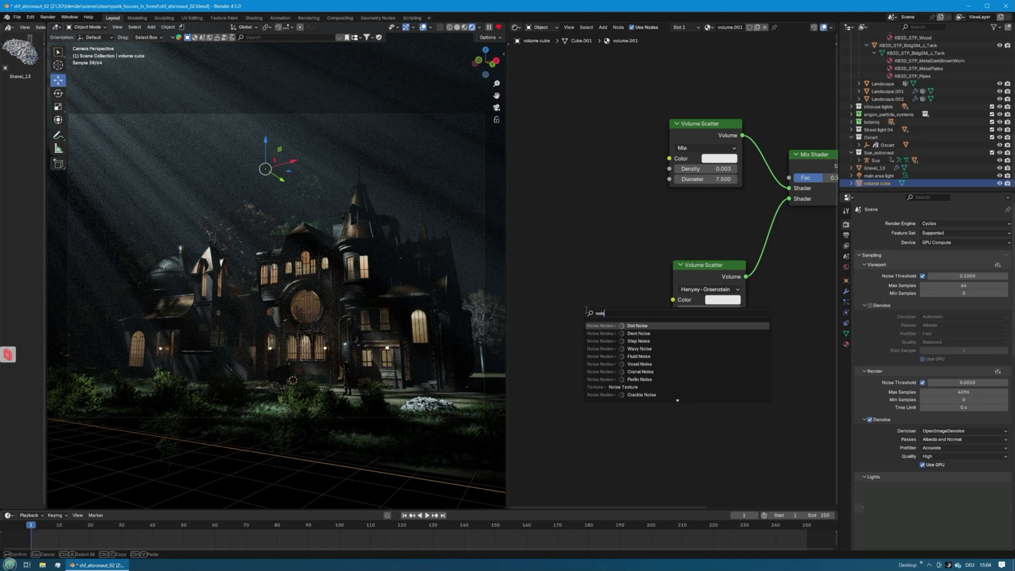
pyautogui.click(641, 388)
pyautogui.click(571, 297)
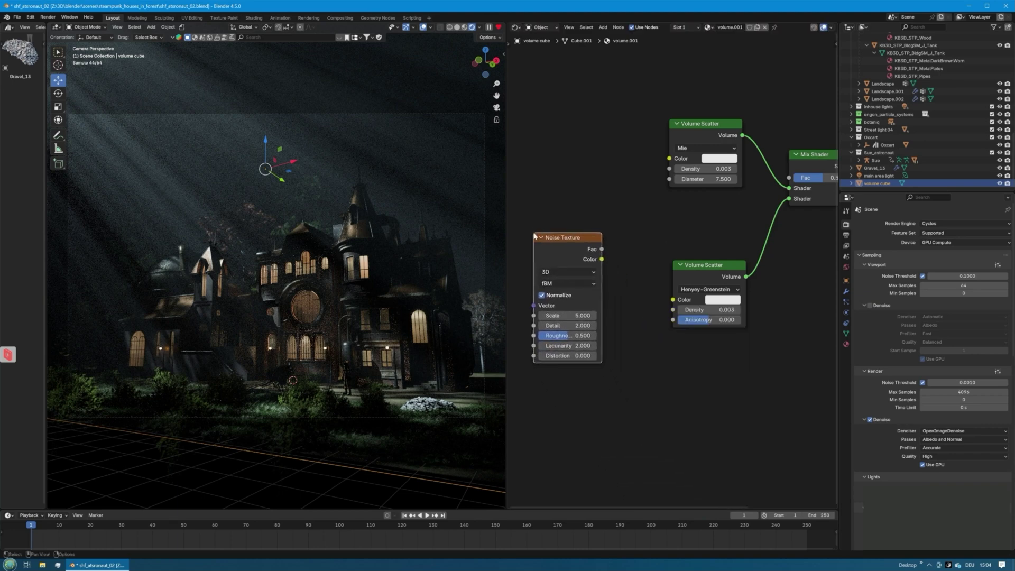
pyautogui.click(559, 271)
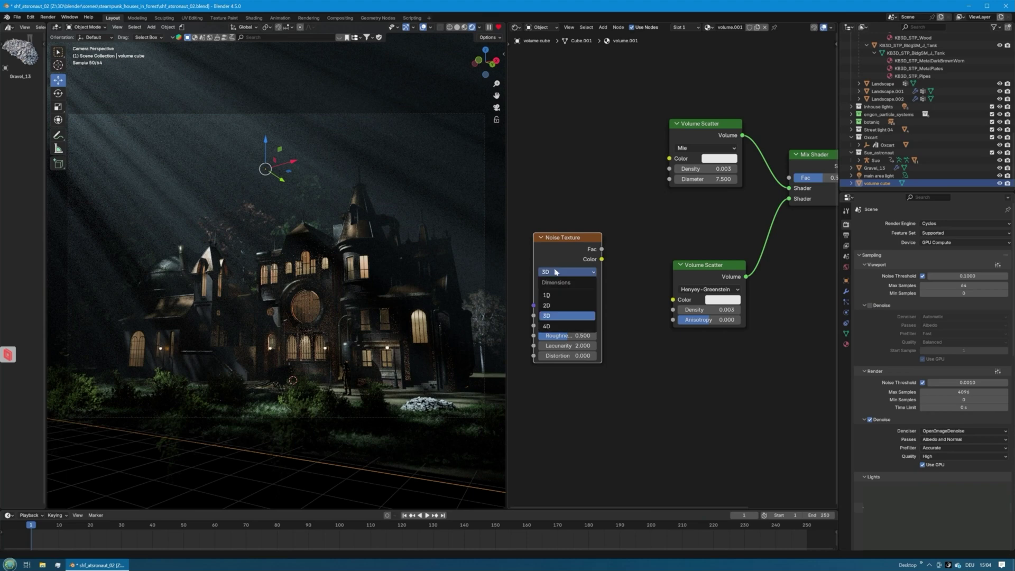
pyautogui.click(574, 325)
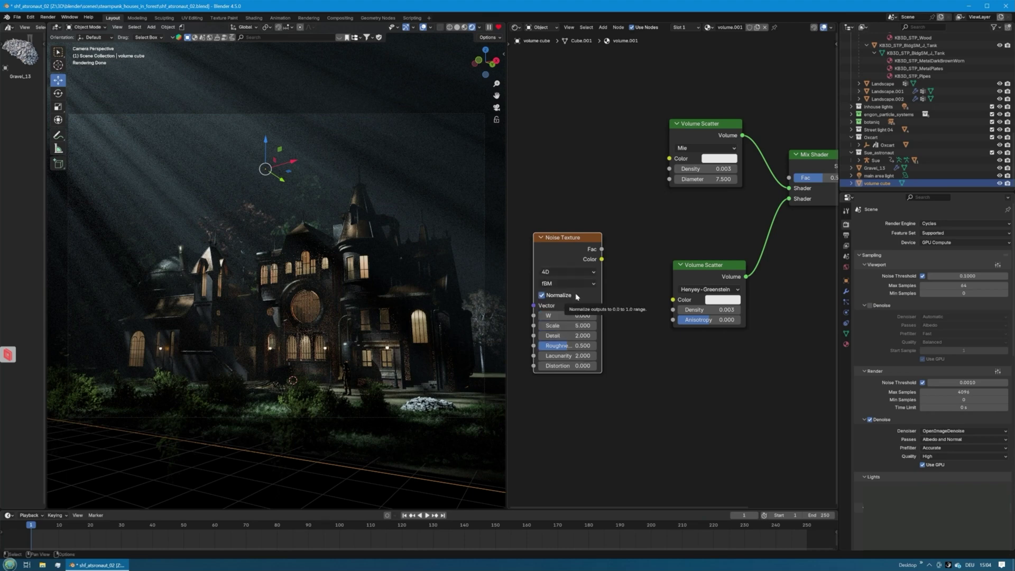
# - Set the noise W to 6.5, Scale to 6.3 and Detail to 5.3
pyautogui.click(568, 315)
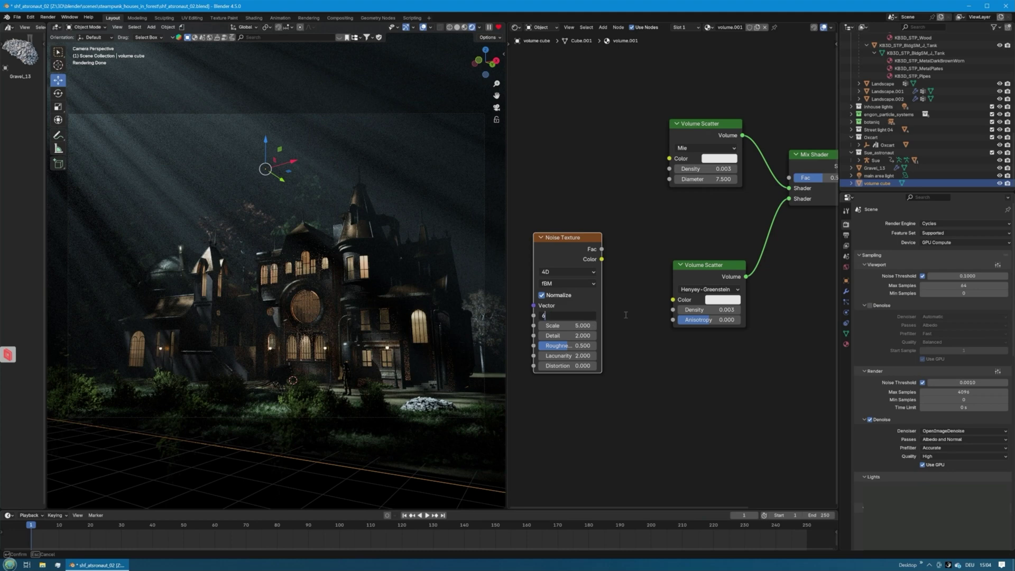
pyautogui.press('Return')
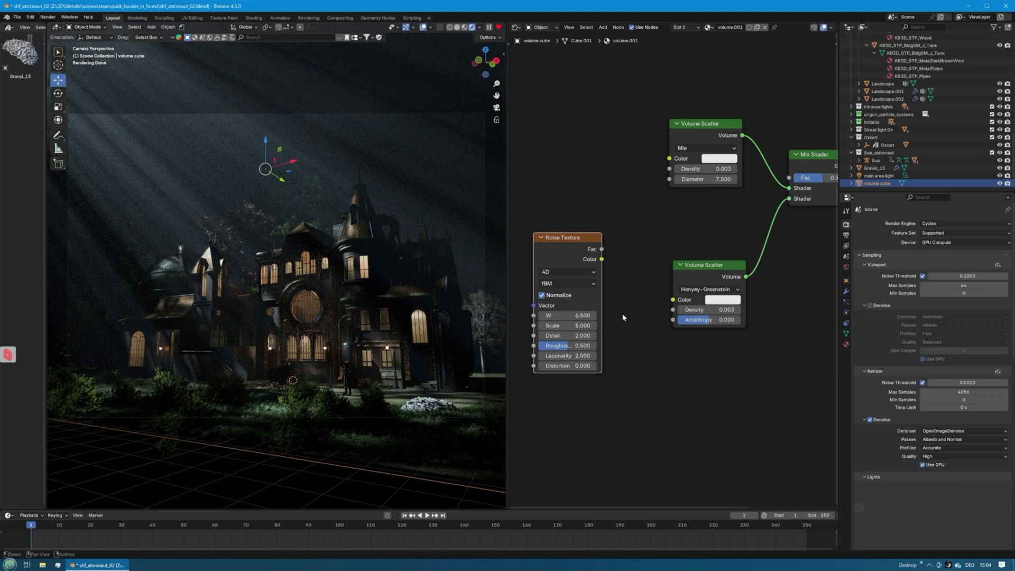
pyautogui.click(591, 325)
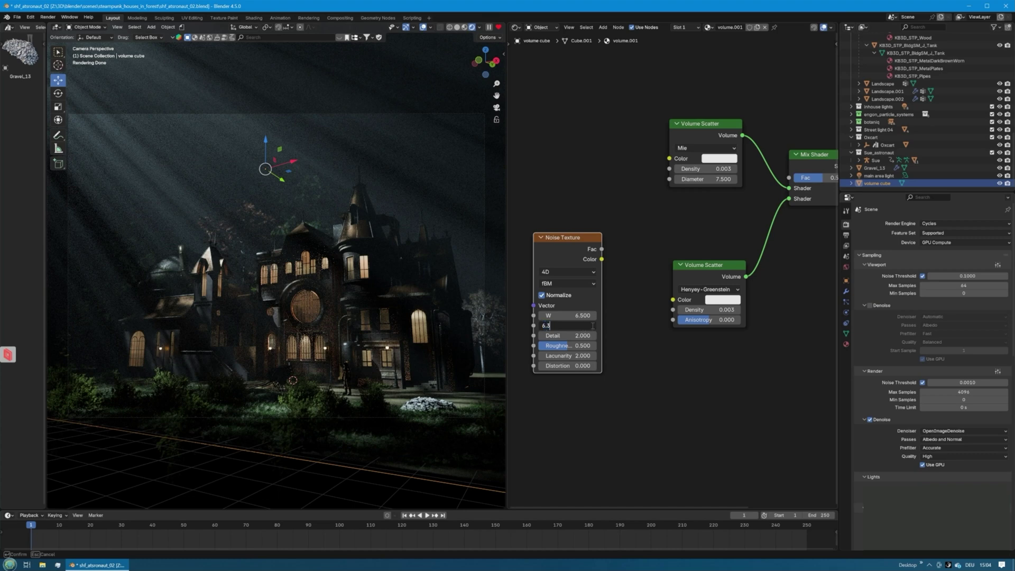
pyautogui.press('Return')
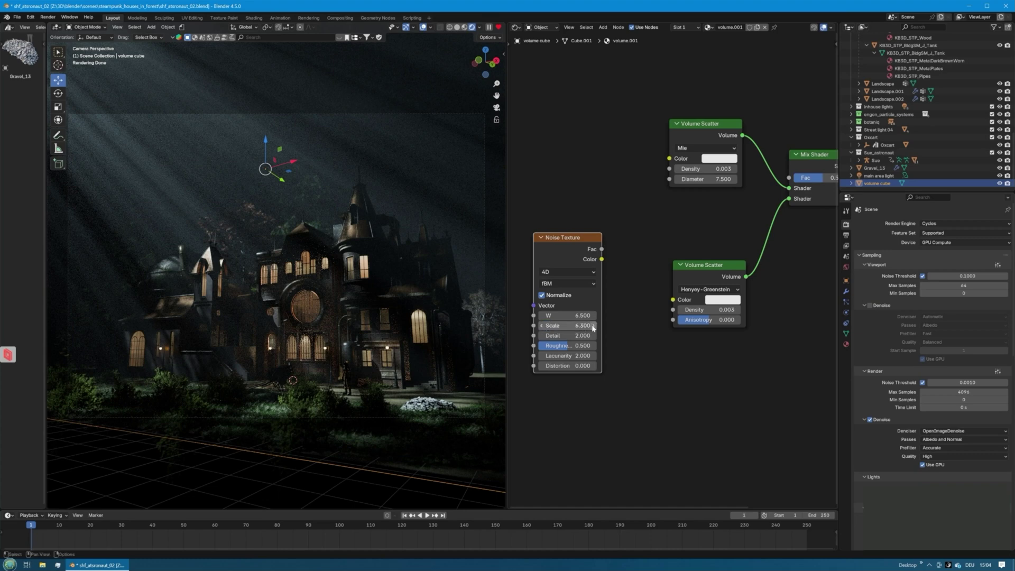
pyautogui.click(565, 335)
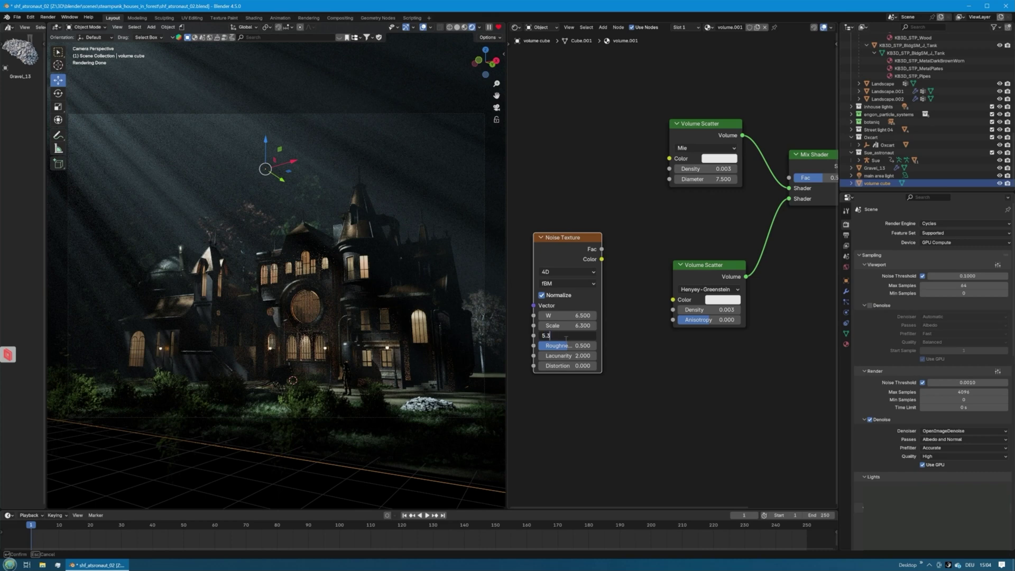
pyautogui.press('Return')
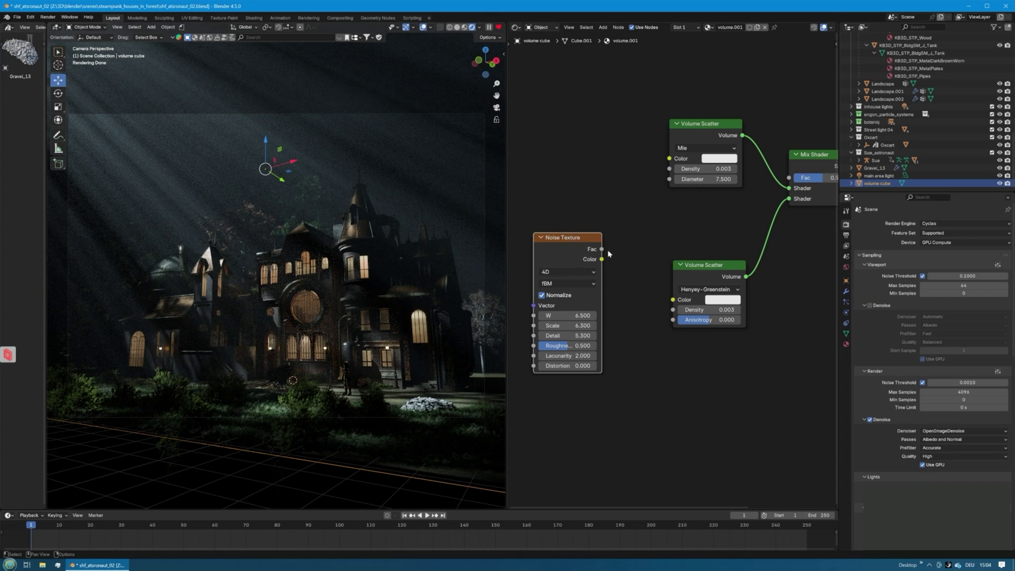
# - Connect the Noise Texture's Color output to the Henyey-Greenstein scatter's Color and move the noise node left
pyautogui.moveTo(601, 250); pyautogui.dragTo(673, 300)
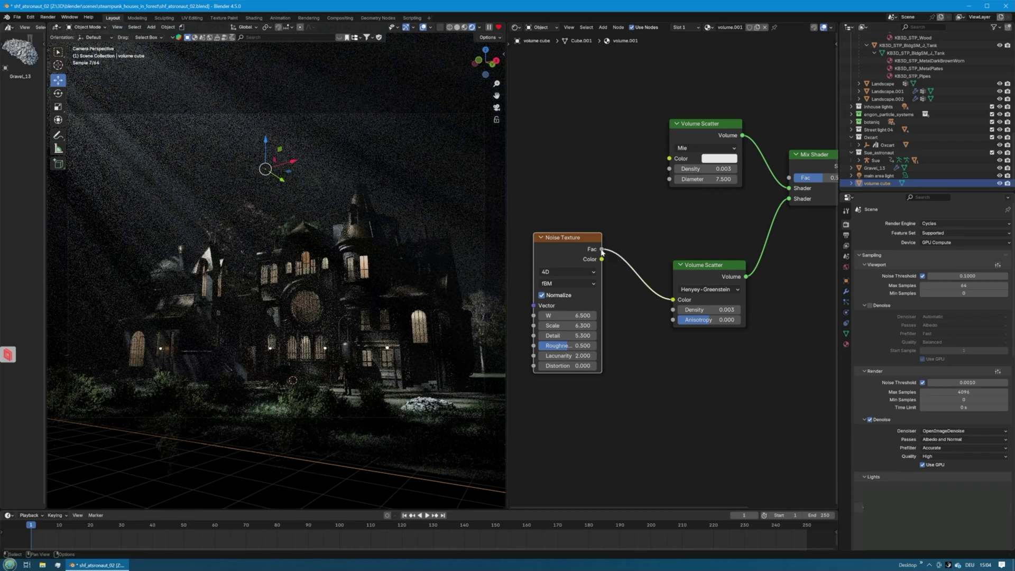
pyautogui.moveTo(602, 251); pyautogui.dragTo(677, 301)
pyautogui.press('Escape')
pyautogui.moveTo(570, 239); pyautogui.dragTo(522, 236)
pyautogui.moveTo(626, 429); pyautogui.dragTo(654, 424, button='middle')
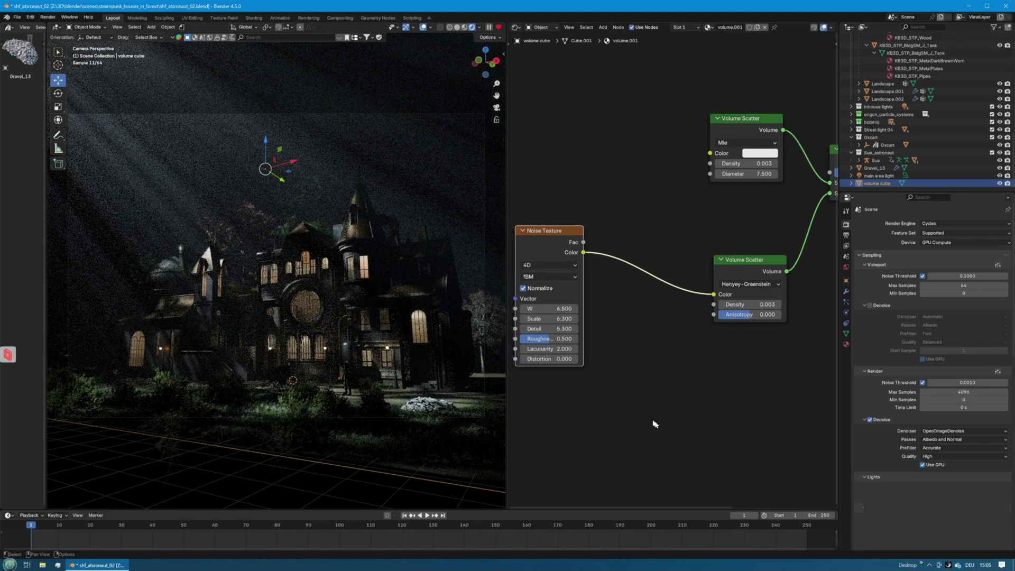
pyautogui.click(655, 410)
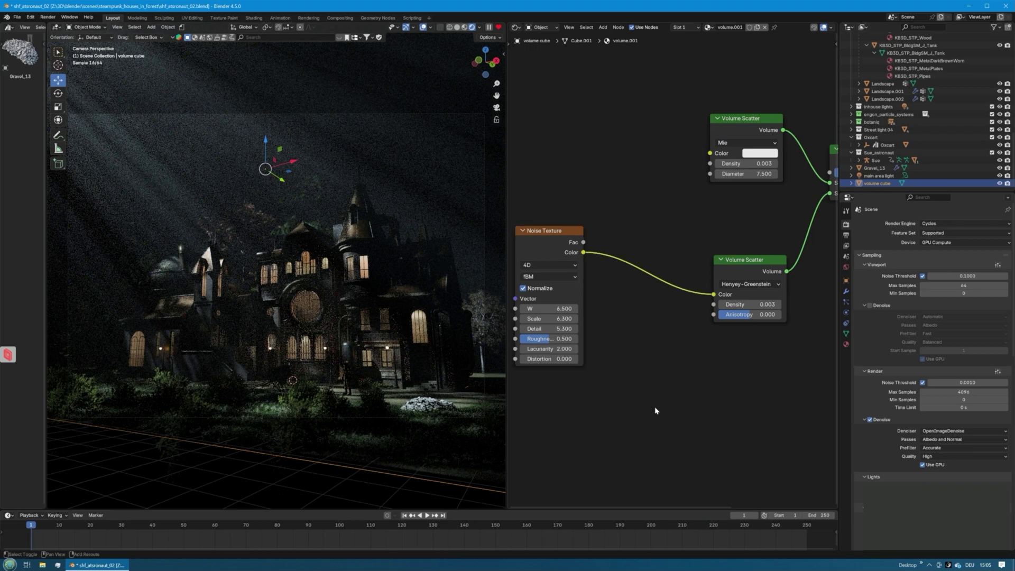
# - Insert a Color Ramp fed by the noise Fac, with its black stop at 0.544
pyautogui.hotkey('shift', 'a')
pyautogui.moveTo(655, 410)
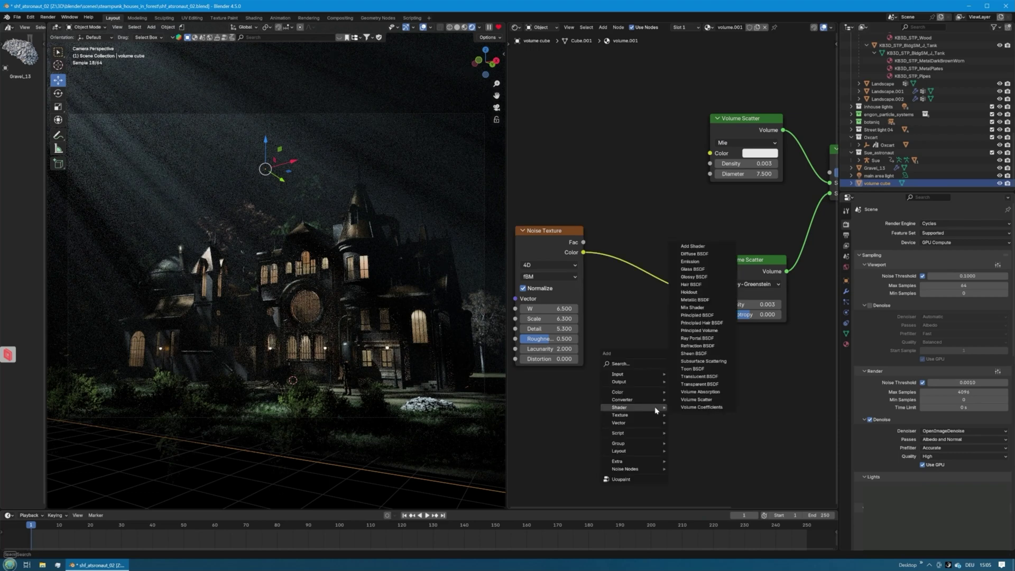
pyautogui.write('ramp')
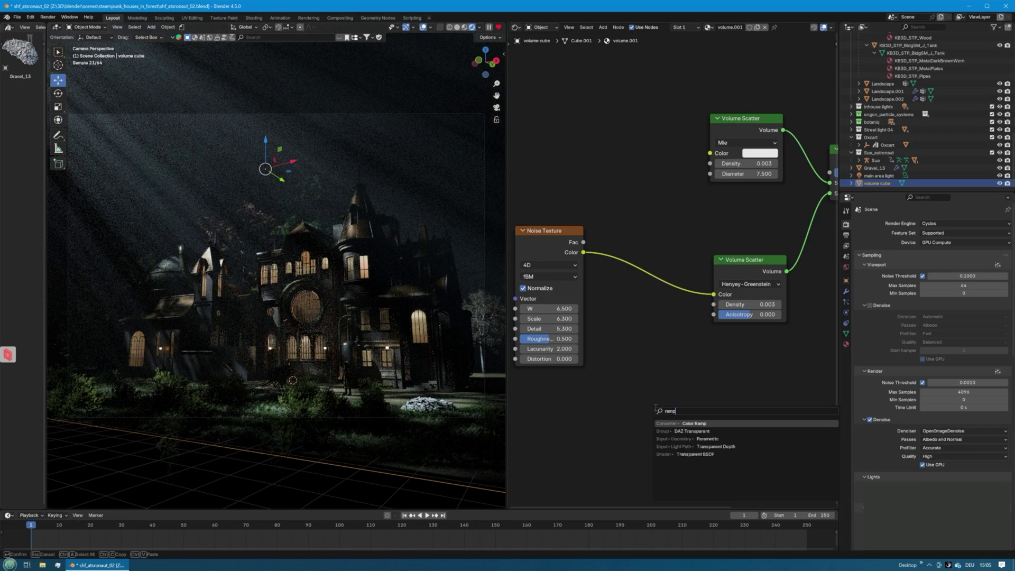
pyautogui.press('Return')
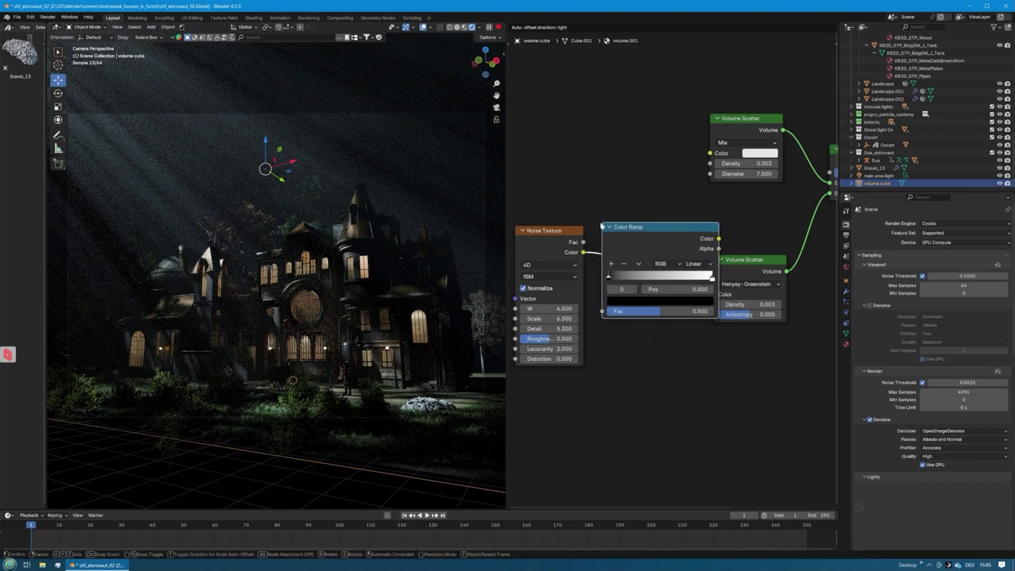
pyautogui.click(601, 226)
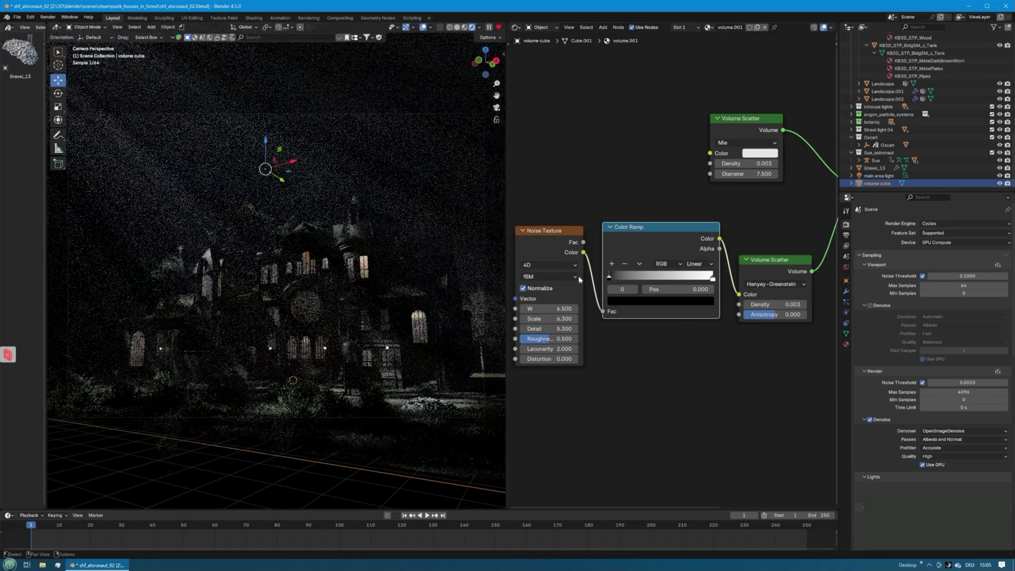
pyautogui.moveTo(584, 244); pyautogui.dragTo(671, 289)
pyautogui.click(610, 279)
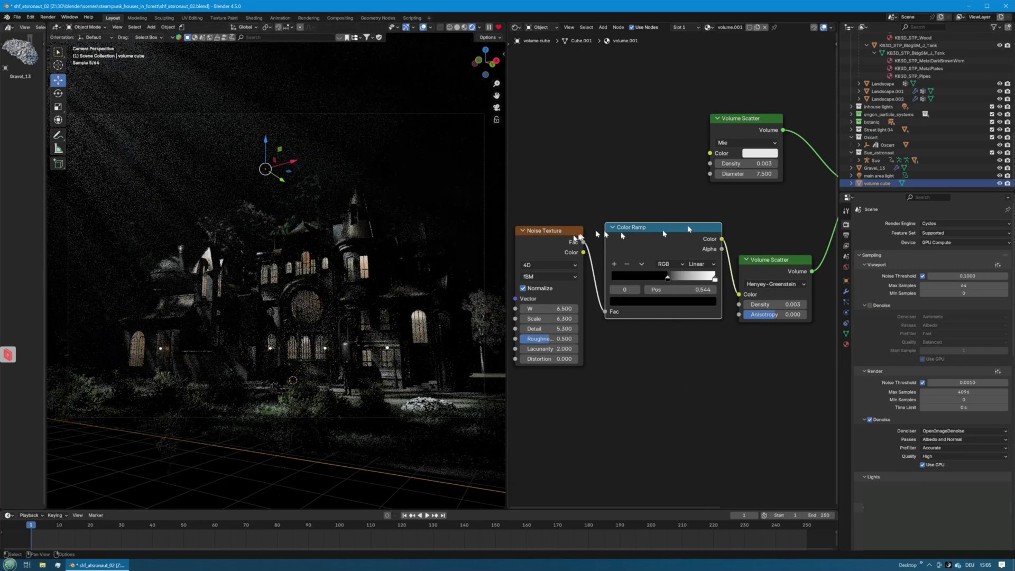
pyautogui.moveTo(541, 234)
pyautogui.mouseDown()
pyautogui.moveTo(516, 235)
pyautogui.moveTo(555, 244)
pyautogui.mouseUp()
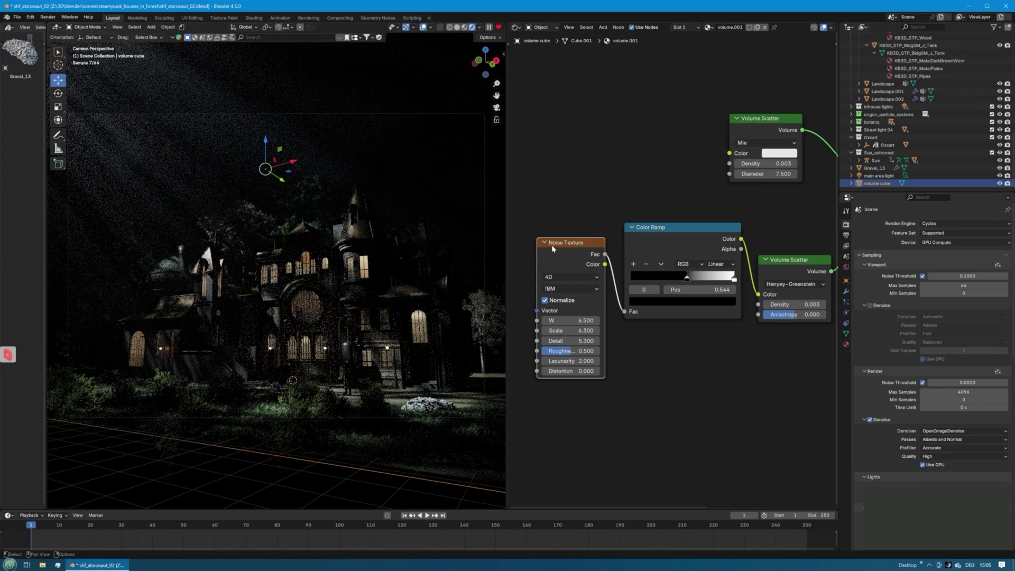
# - Add Texture Coordinate and Mapping nodes to the Noise Texture with Ctrl+T
pyautogui.hotkey('ctrl', 't')
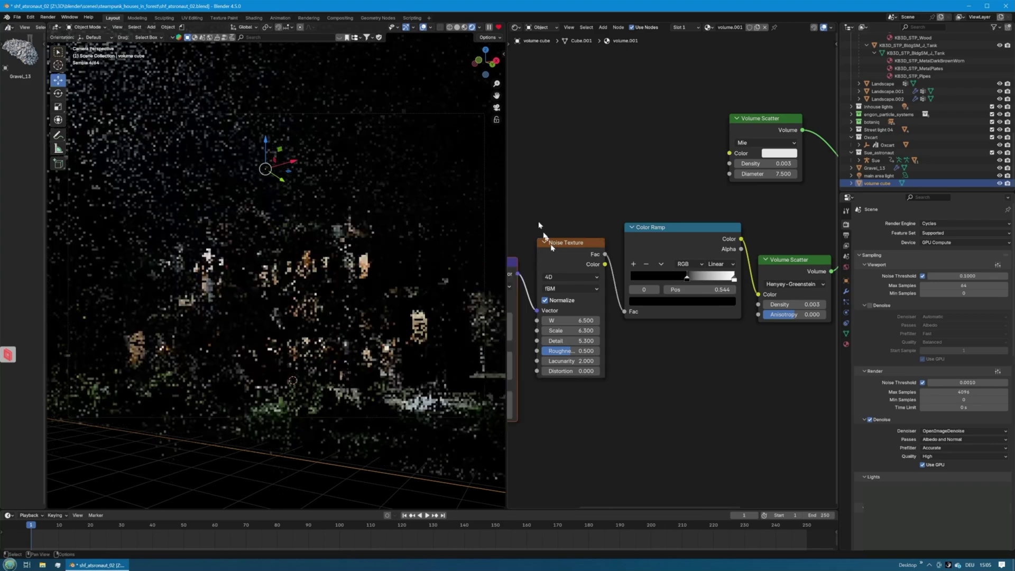
pyautogui.moveTo(693, 437); pyautogui.dragTo(784, 423, button='middle')
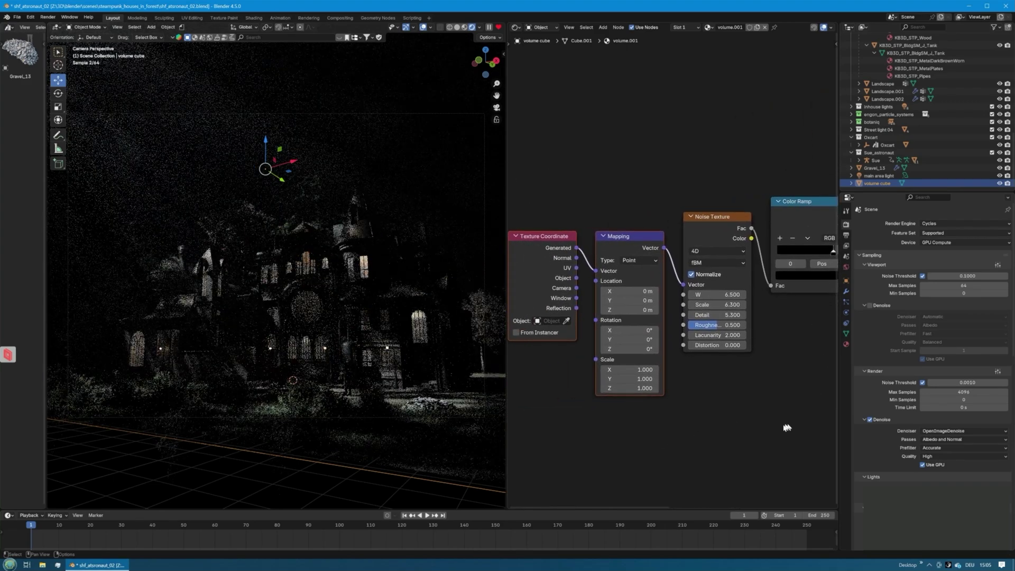
pyautogui.moveTo(627, 446); pyautogui.dragTo(644, 446, button='middle')
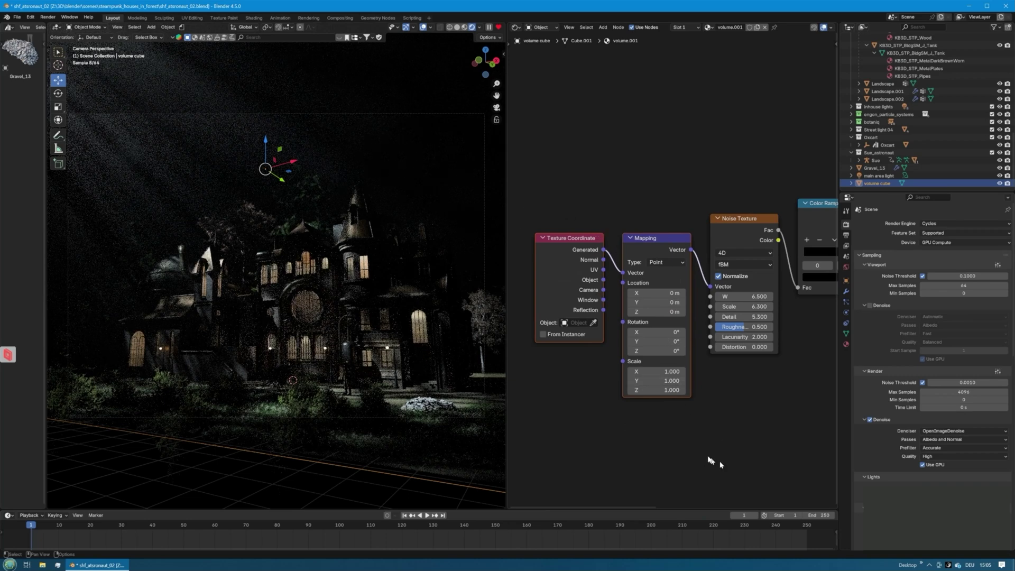
pyautogui.moveTo(743, 462); pyautogui.dragTo(683, 409, button='middle')
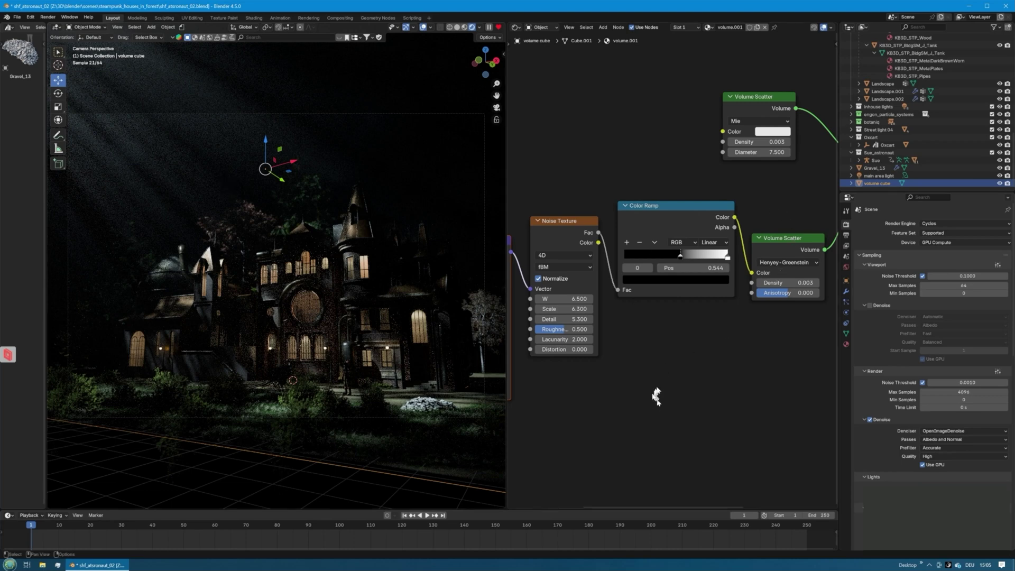
# - Connect the Color Ramp's Color output to the Henyey-Greenstein scatter's Density
pyautogui.moveTo(655, 396); pyautogui.dragTo(629, 402, button='middle')
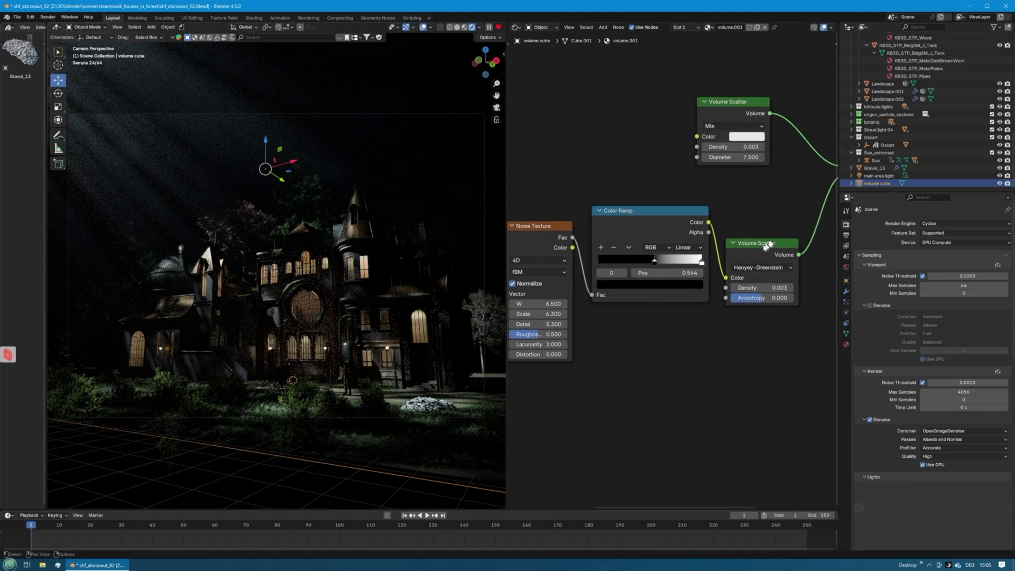
pyautogui.moveTo(768, 244); pyautogui.dragTo(771, 228)
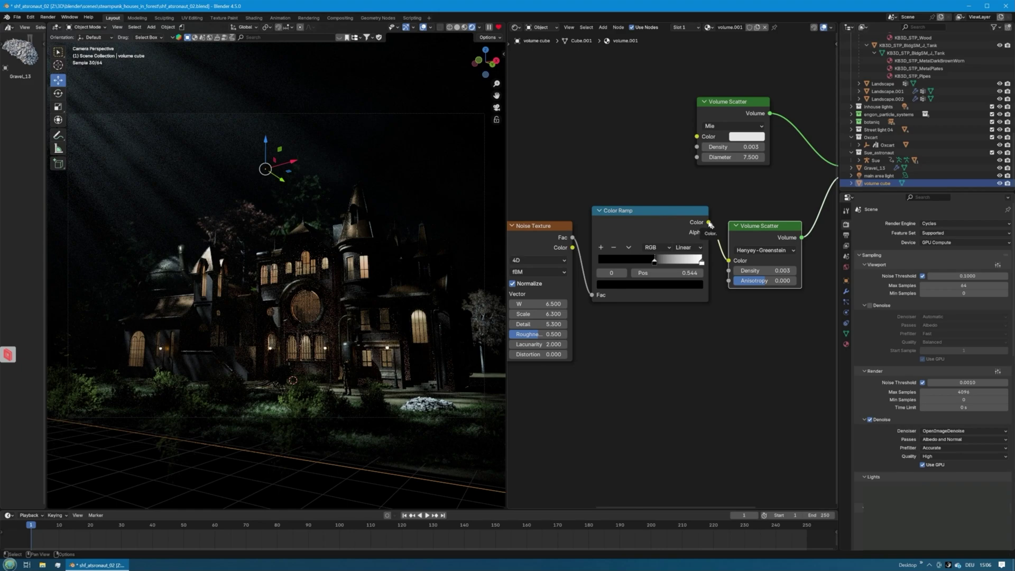
pyautogui.moveTo(710, 225); pyautogui.dragTo(728, 270)
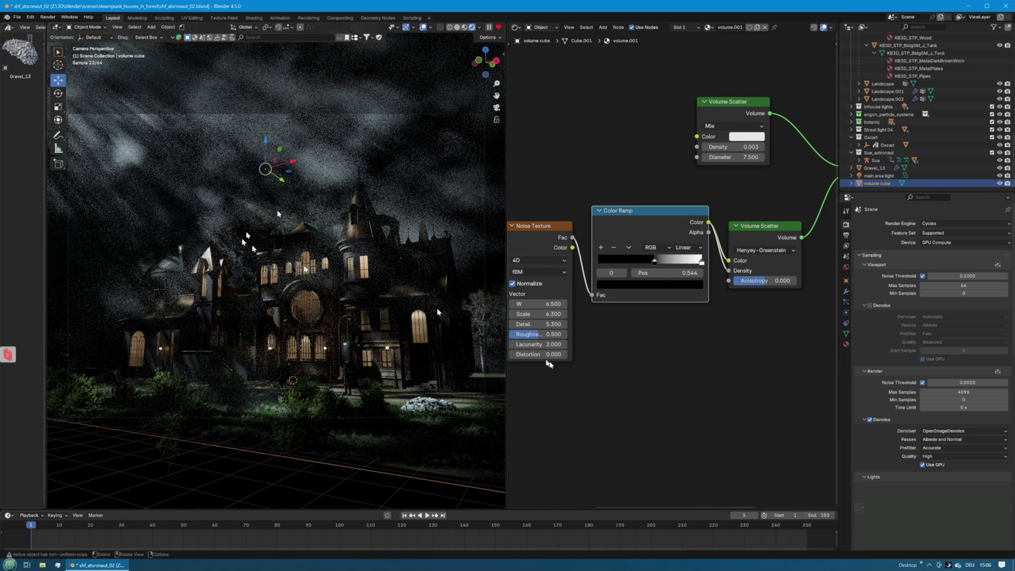
# - Try Mix Shader Fac values from near 0 up to about 0.56, settling around 0.569
pyautogui.moveTo(738, 360); pyautogui.dragTo(625, 381, button='middle')
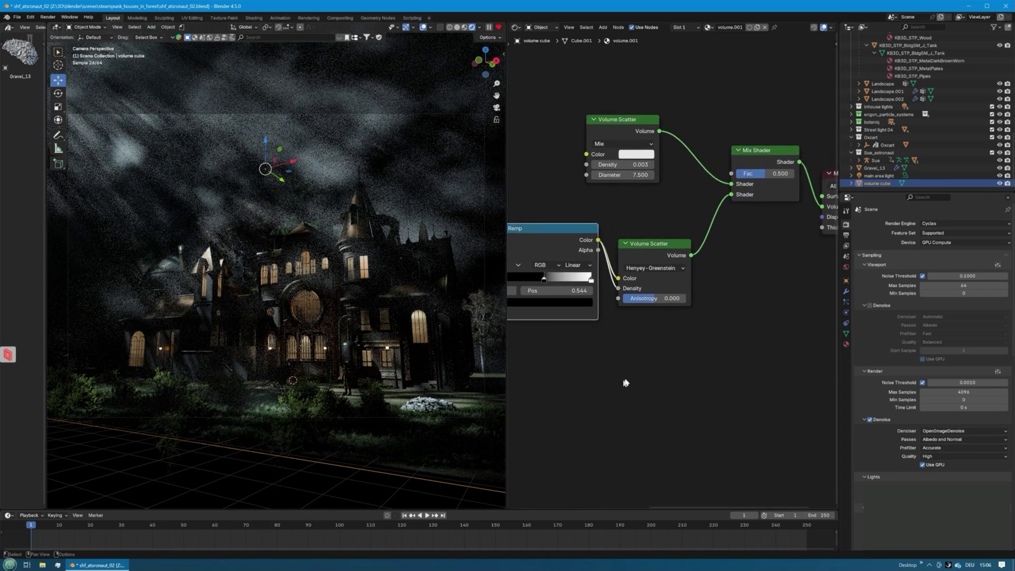
pyautogui.moveTo(764, 175); pyautogui.dragTo(740, 175)
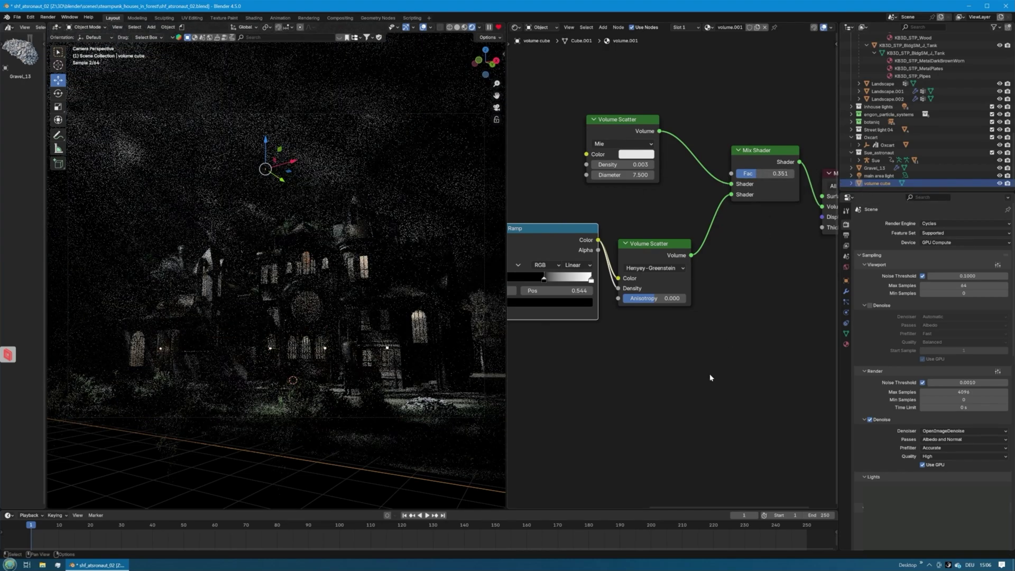
pyautogui.moveTo(765, 174); pyautogui.dragTo(742, 174)
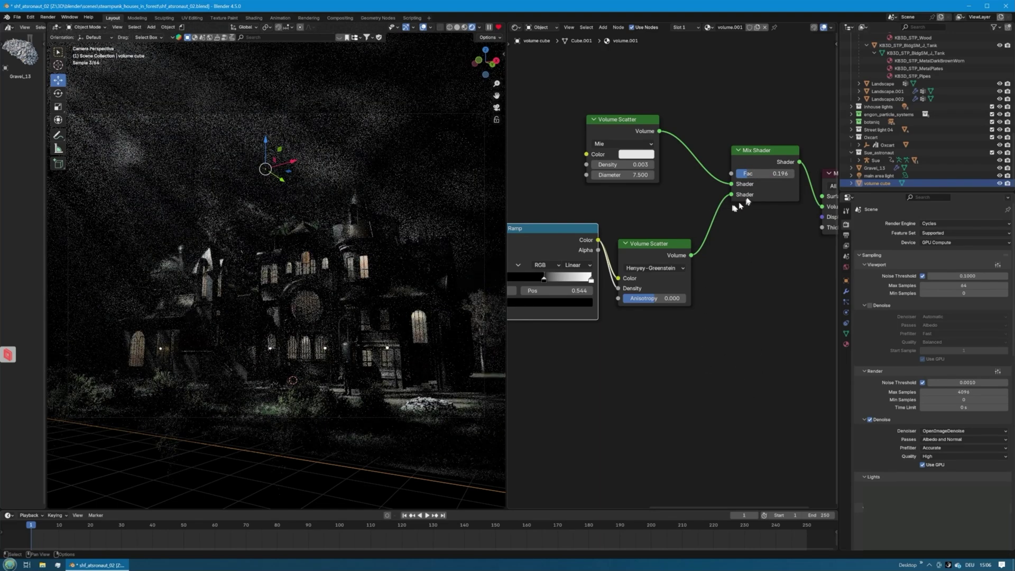
pyautogui.moveTo(753, 174); pyautogui.dragTo(722, 174)
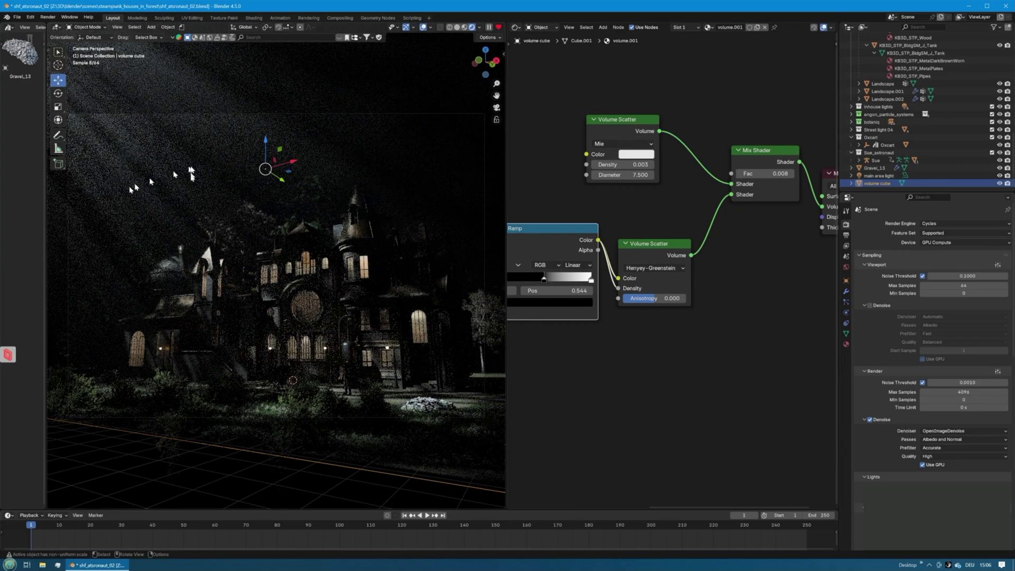
pyautogui.moveTo(741, 174); pyautogui.dragTo(791, 195)
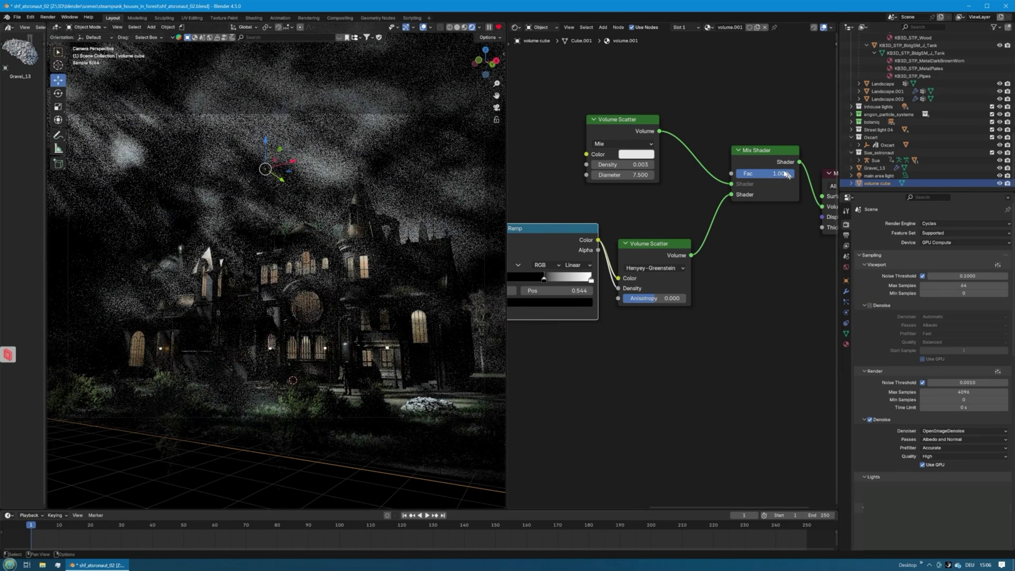
pyautogui.moveTo(783, 173); pyautogui.dragTo(757, 173)
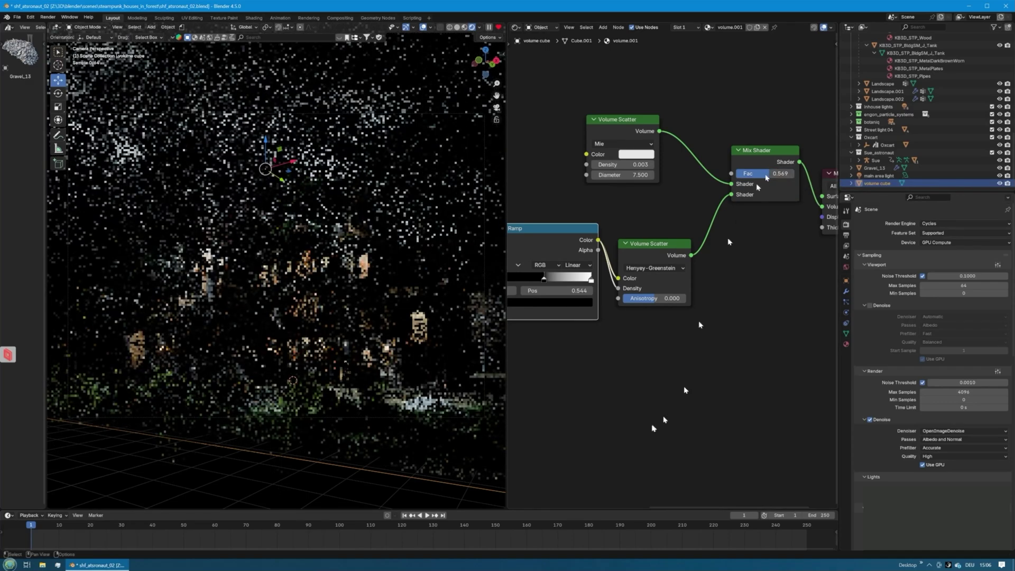
pyautogui.moveTo(617, 390); pyautogui.dragTo(679, 404, button='middle')
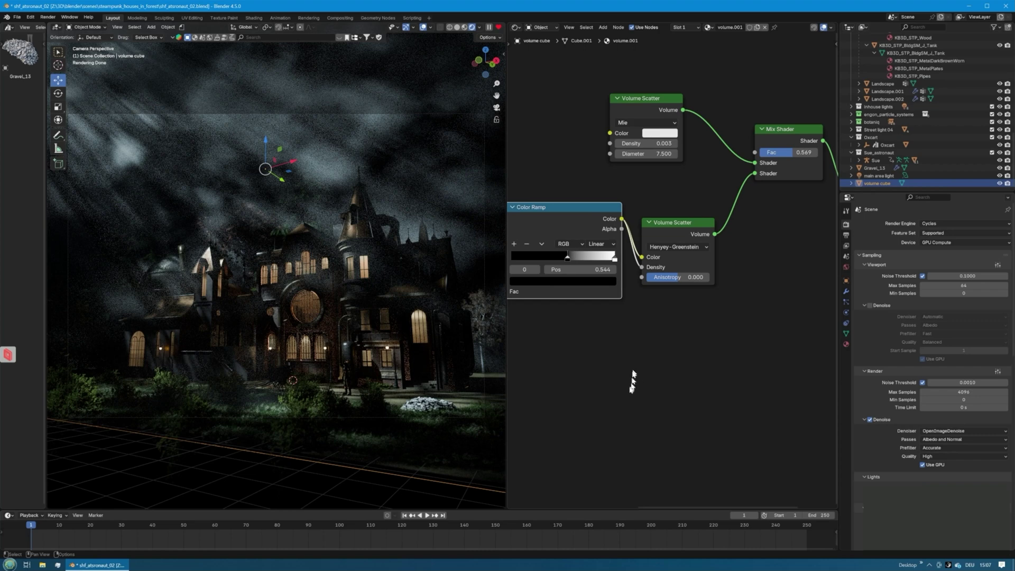
# - Pan the node editor to bring the Material Output node into view
pyautogui.moveTo(724, 365); pyautogui.dragTo(621, 410, button='middle')
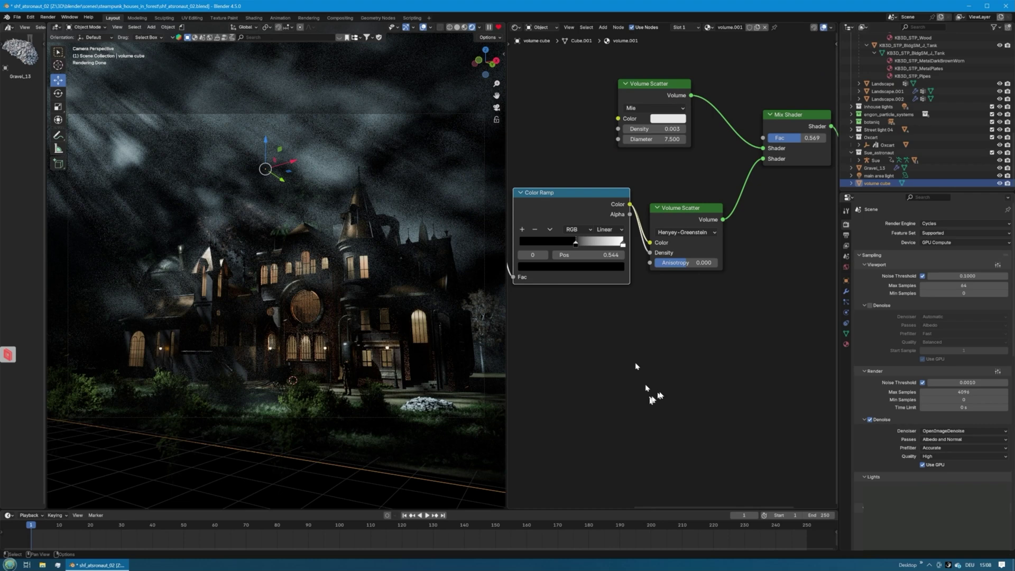